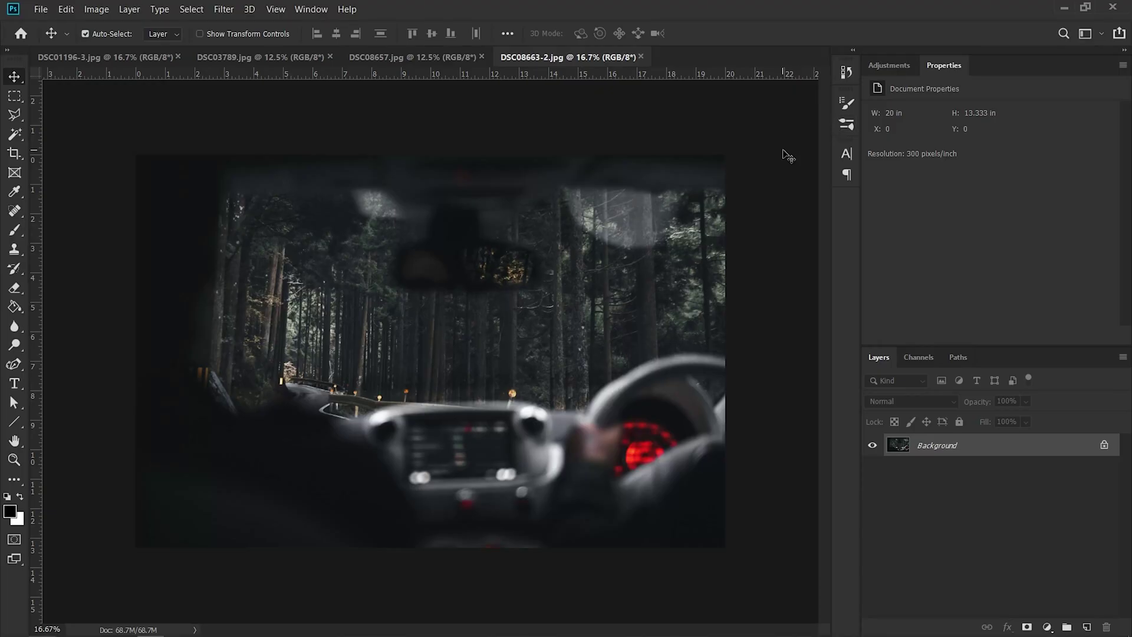
left_click(295, 62)
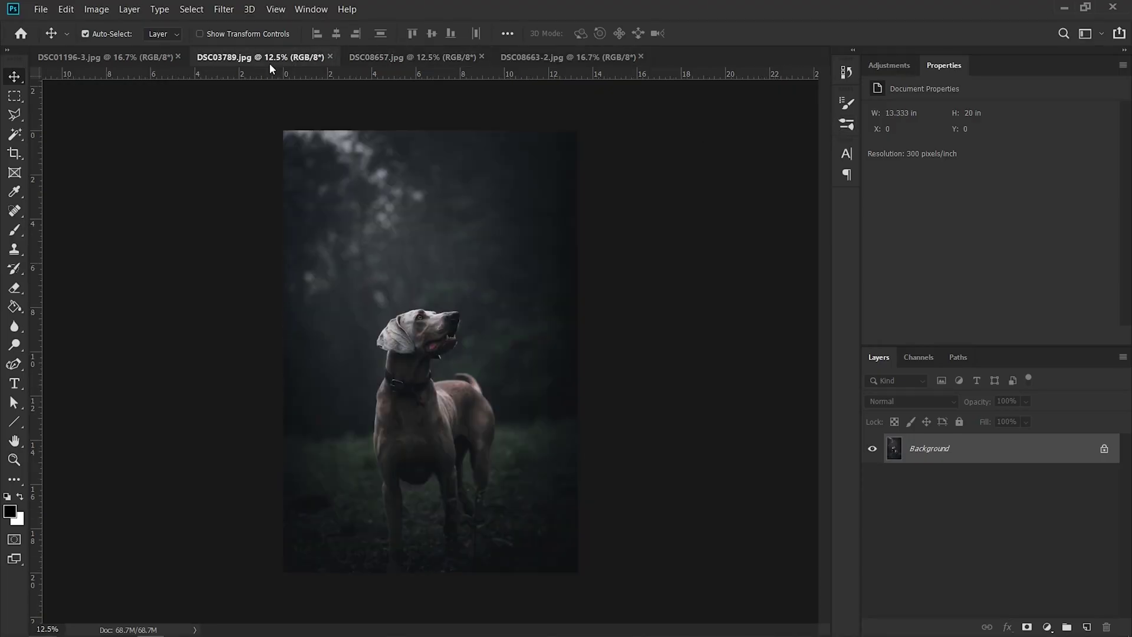
left_click(119, 56)
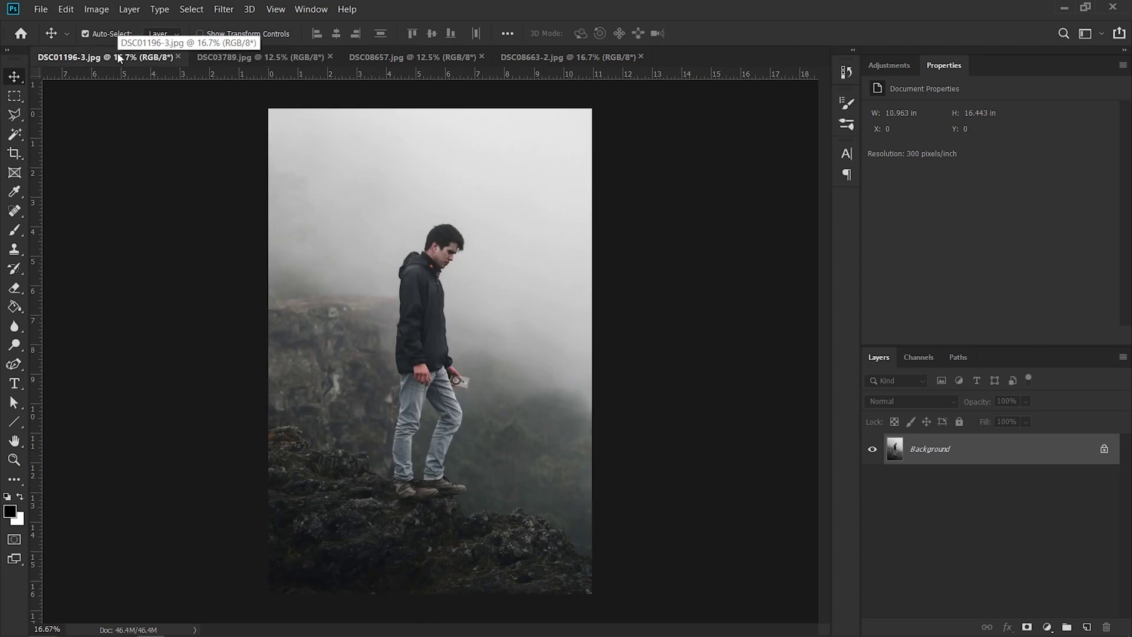
left_click(219, 59)
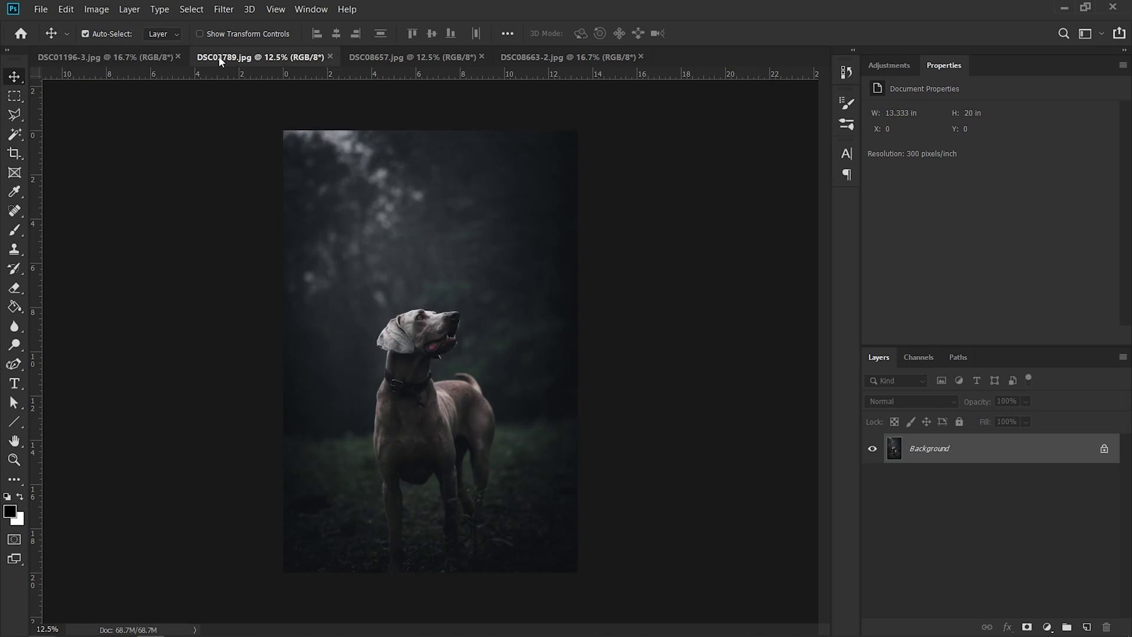
left_click(377, 57)
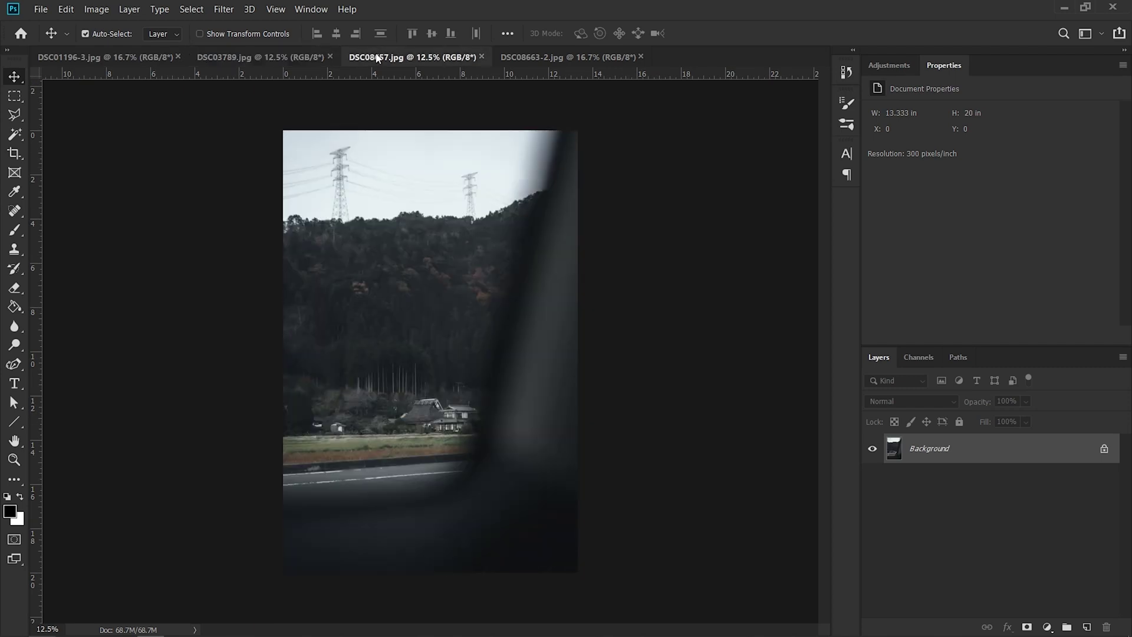
left_click(551, 59)
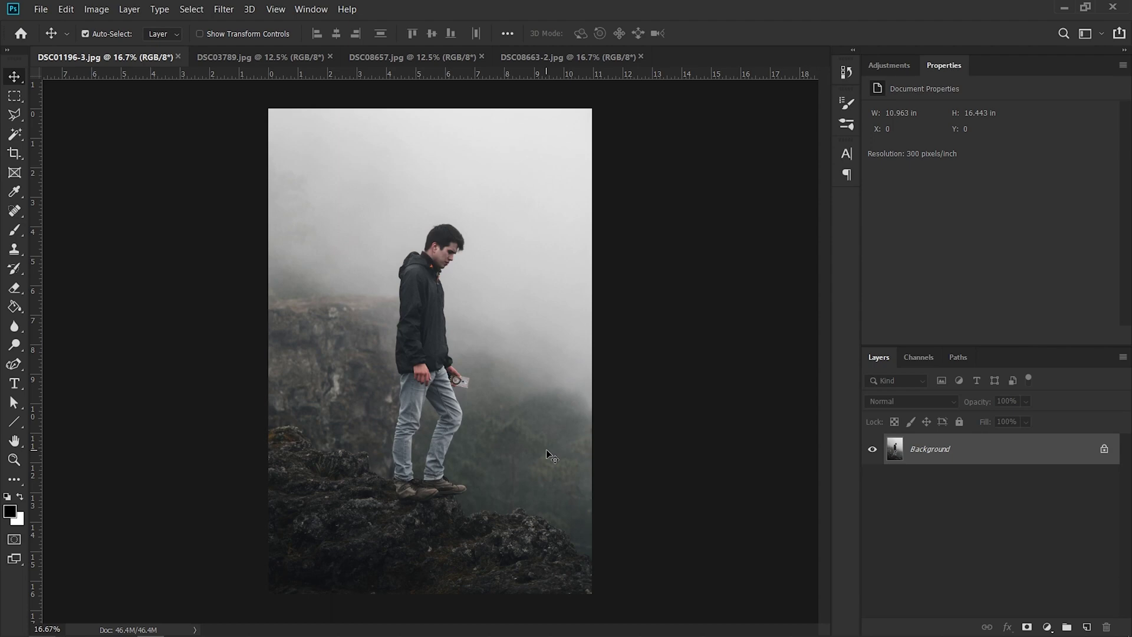
scroll(486, 375, "up", 10)
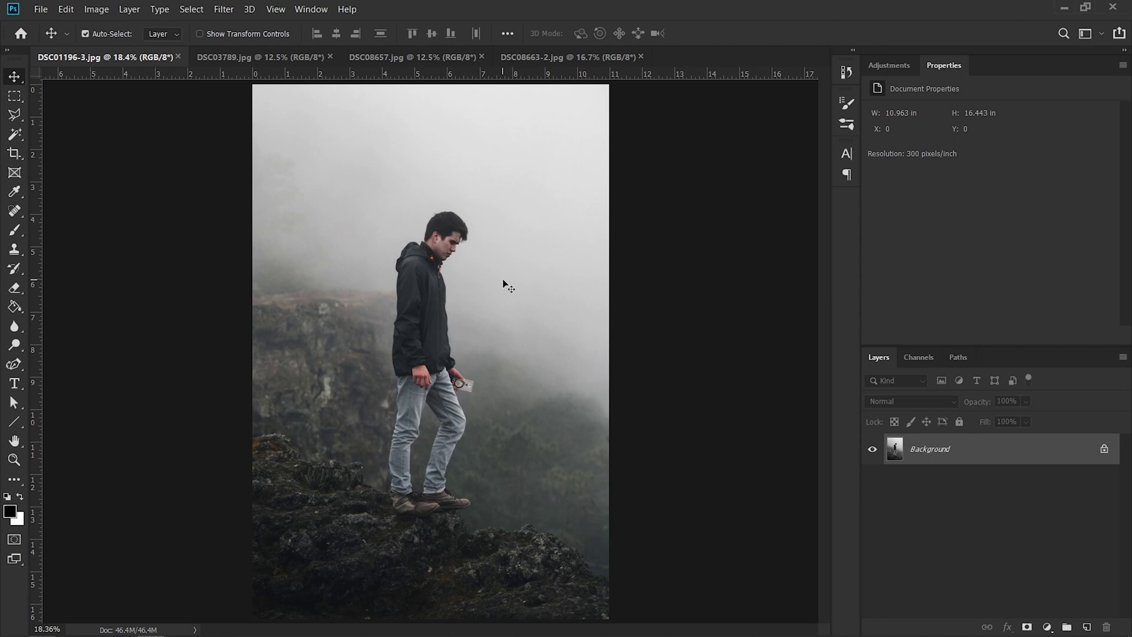
left_click(276, 58)
left_click(405, 55)
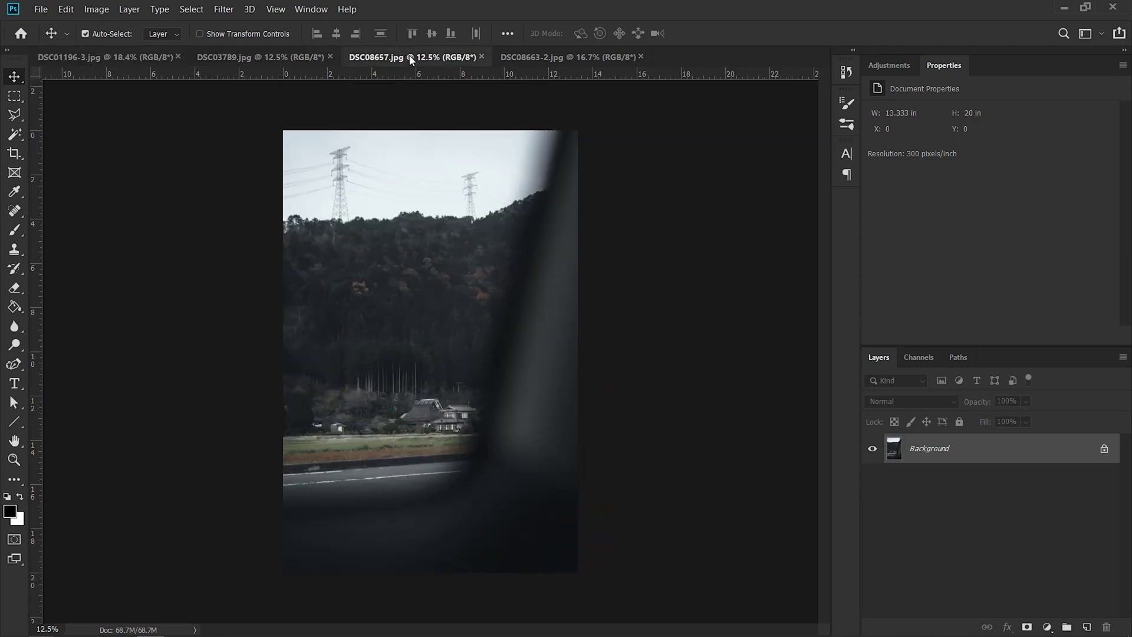
left_click(540, 57)
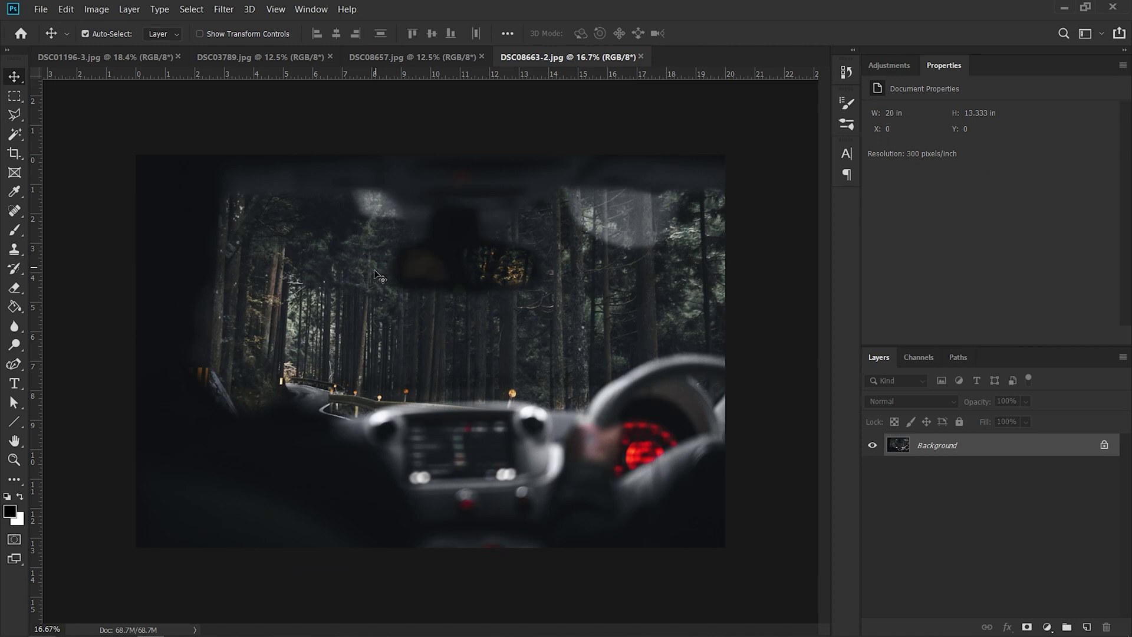
Create a new Portrait 8 x 10 in photo document at 300 ppi with a solid black background
left_click(41, 9)
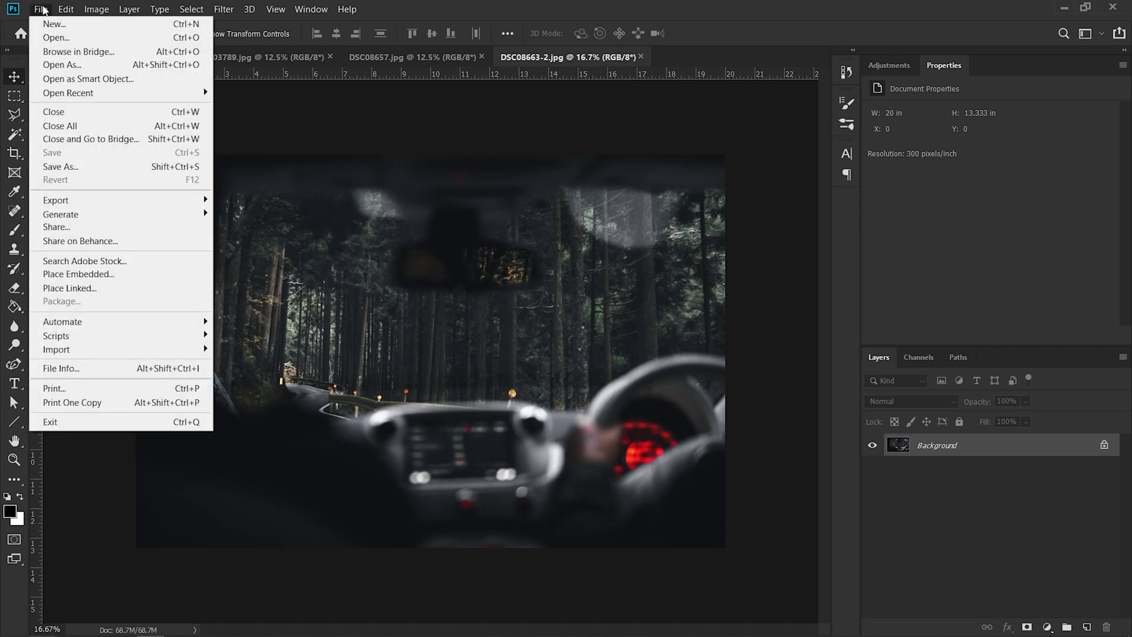
left_click(54, 24)
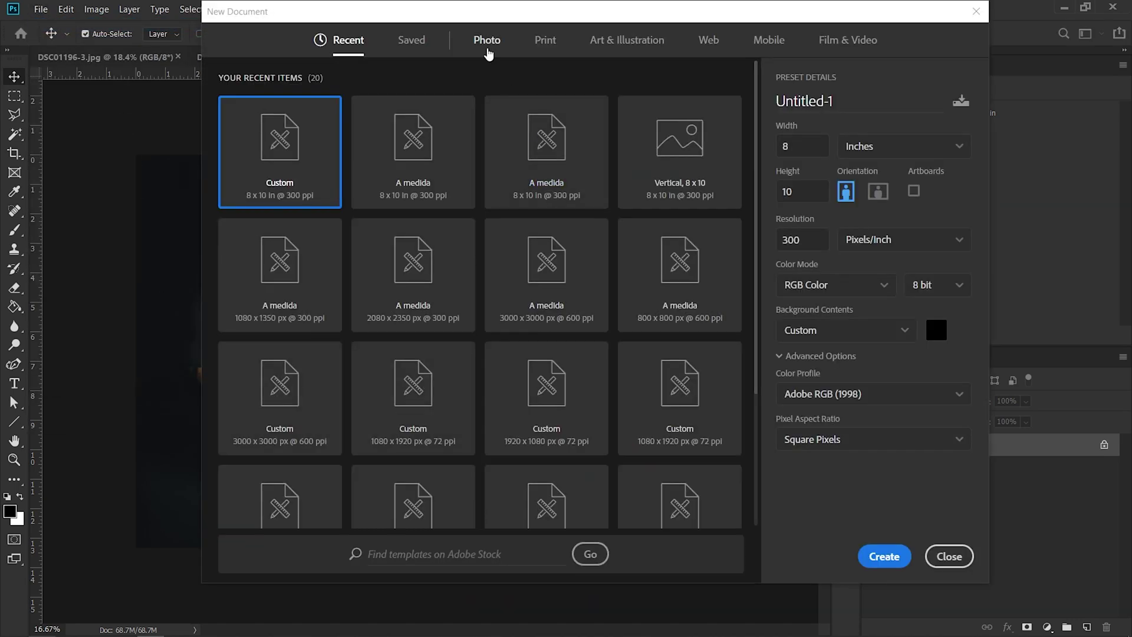
left_click(487, 42)
left_click(289, 400)
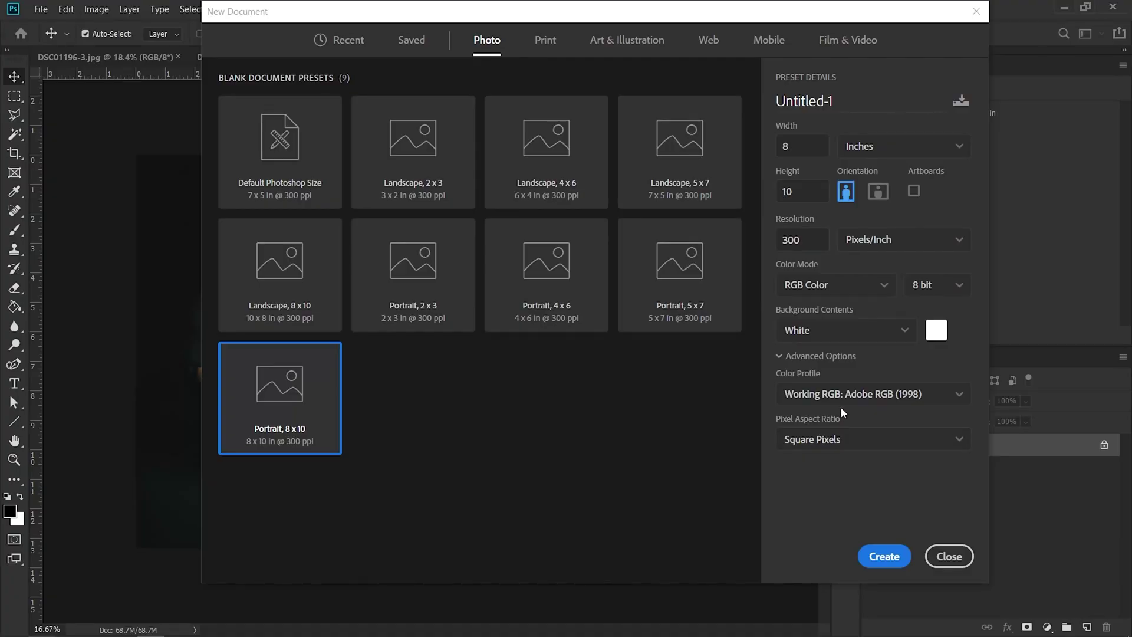
left_click(854, 329)
left_click(856, 407)
left_click(937, 330)
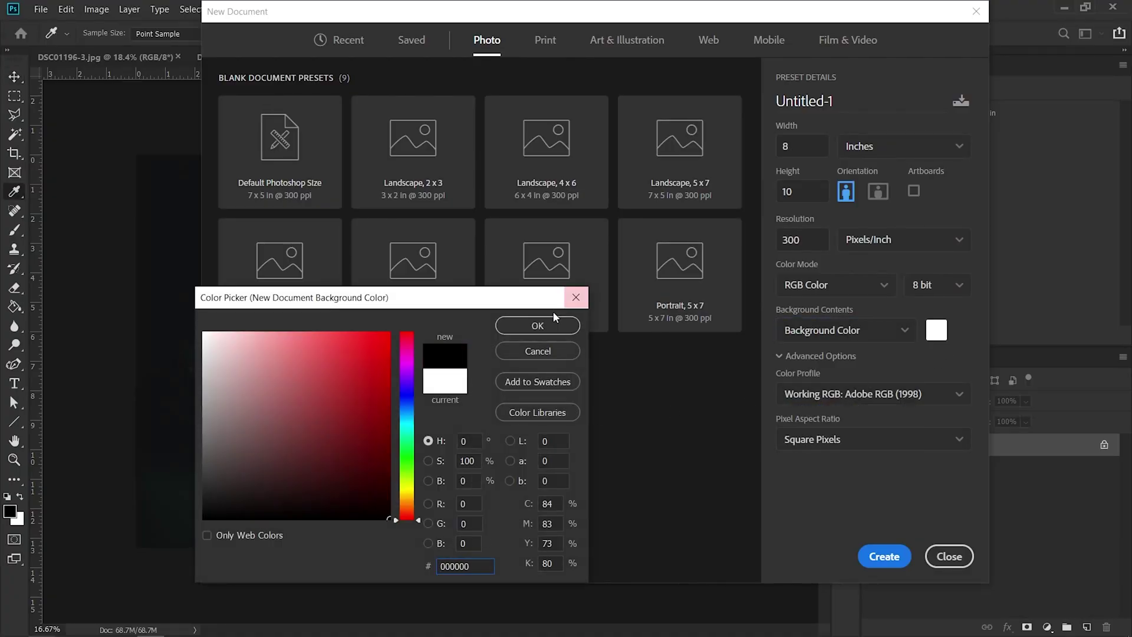
left_click(555, 321)
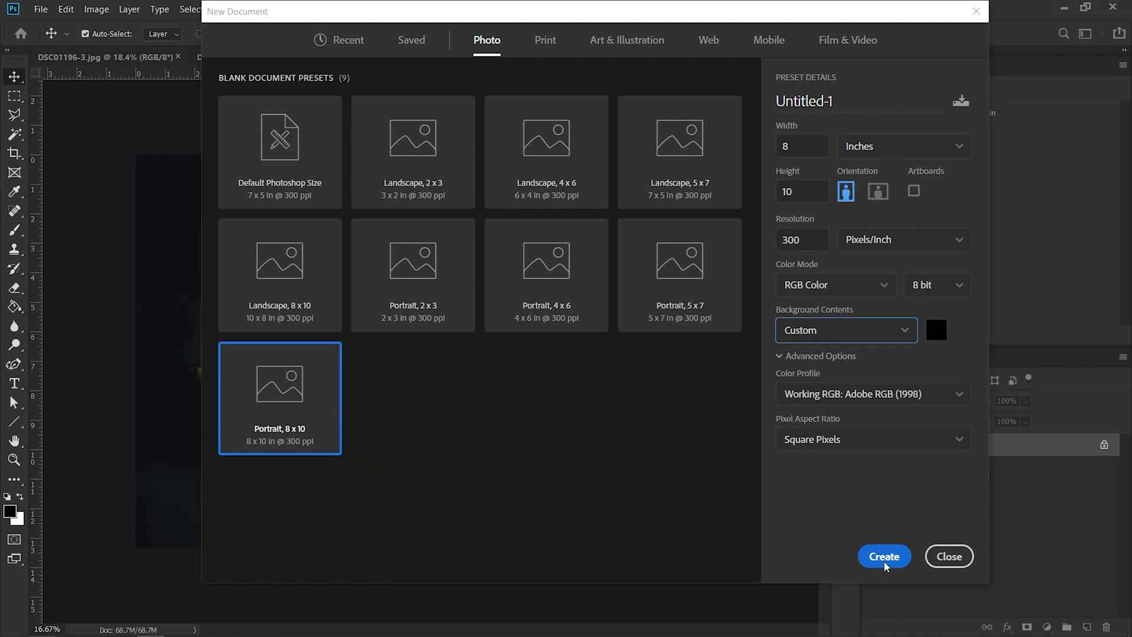
left_click(884, 557)
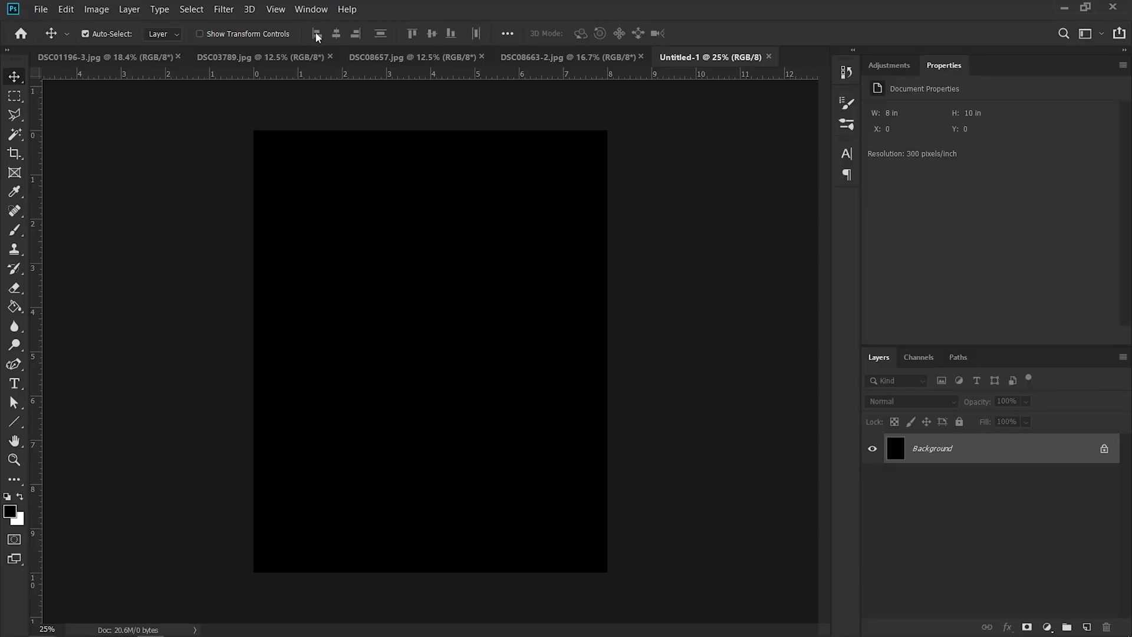
Set up a New Guide Layout with columns off and 3 rows, moving the dialog aside to preview
left_click(282, 9)
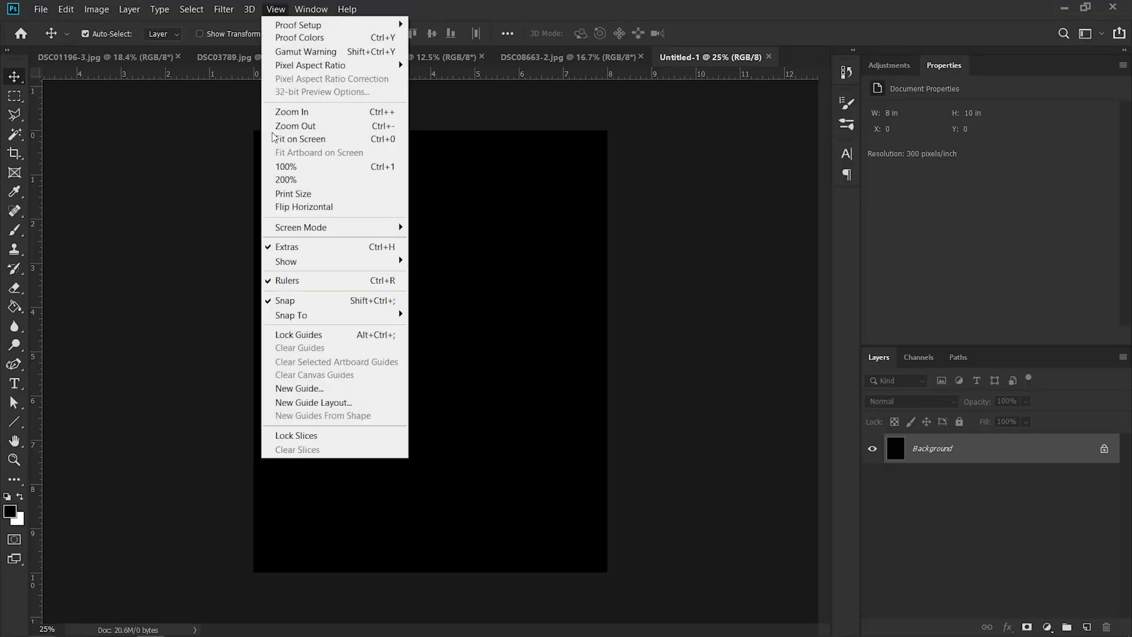
left_click(313, 402)
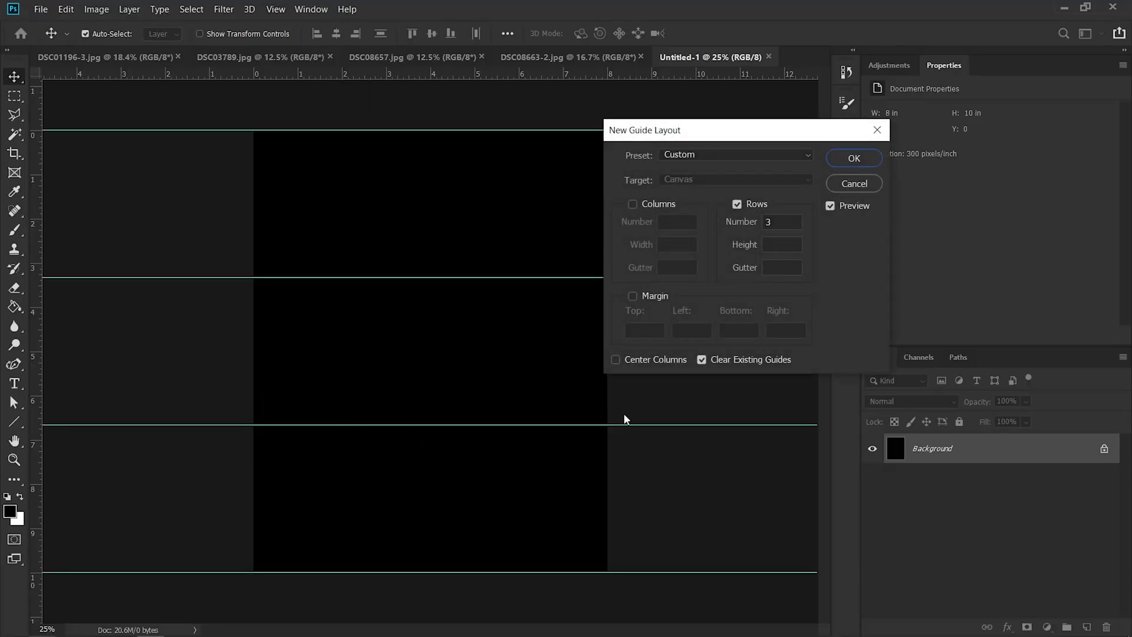
left_click(661, 206)
left_click(662, 207)
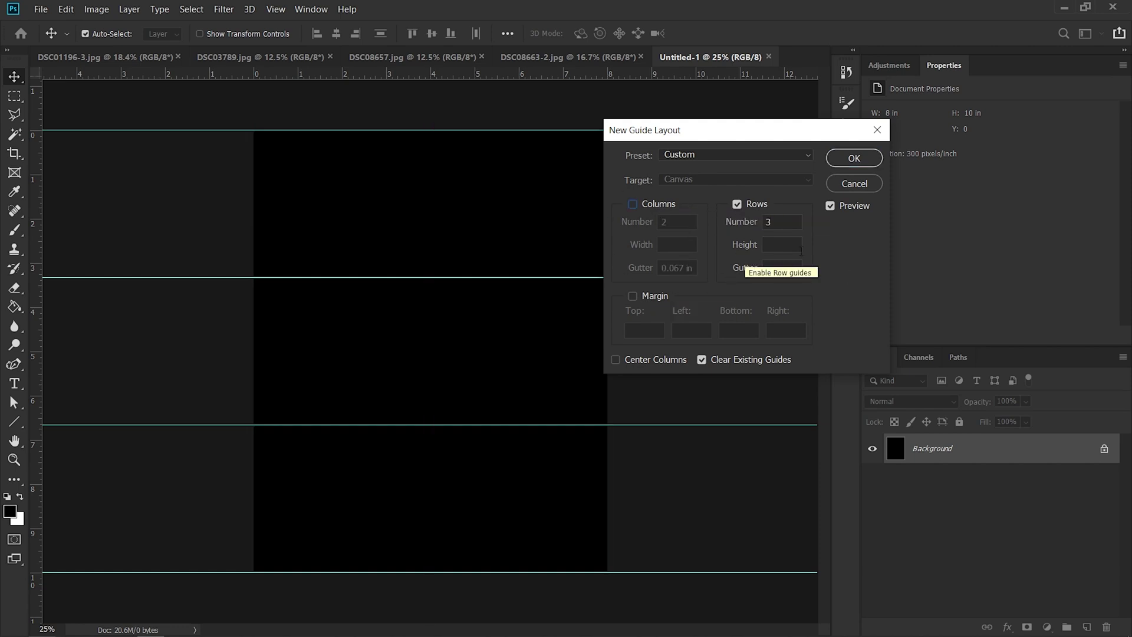
type("4")
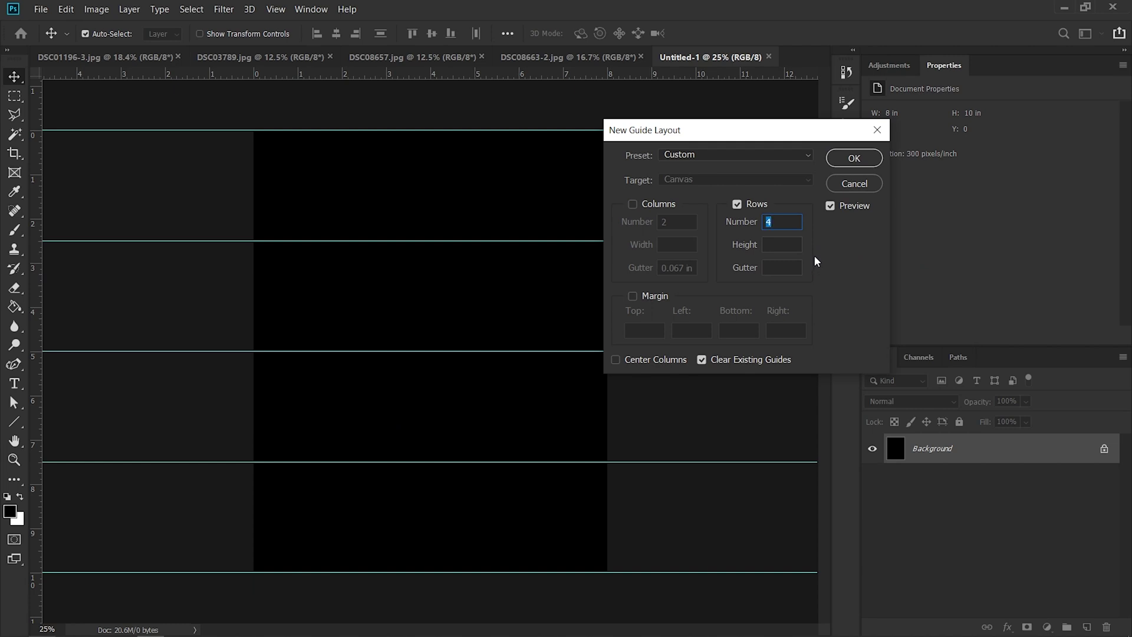
type("5")
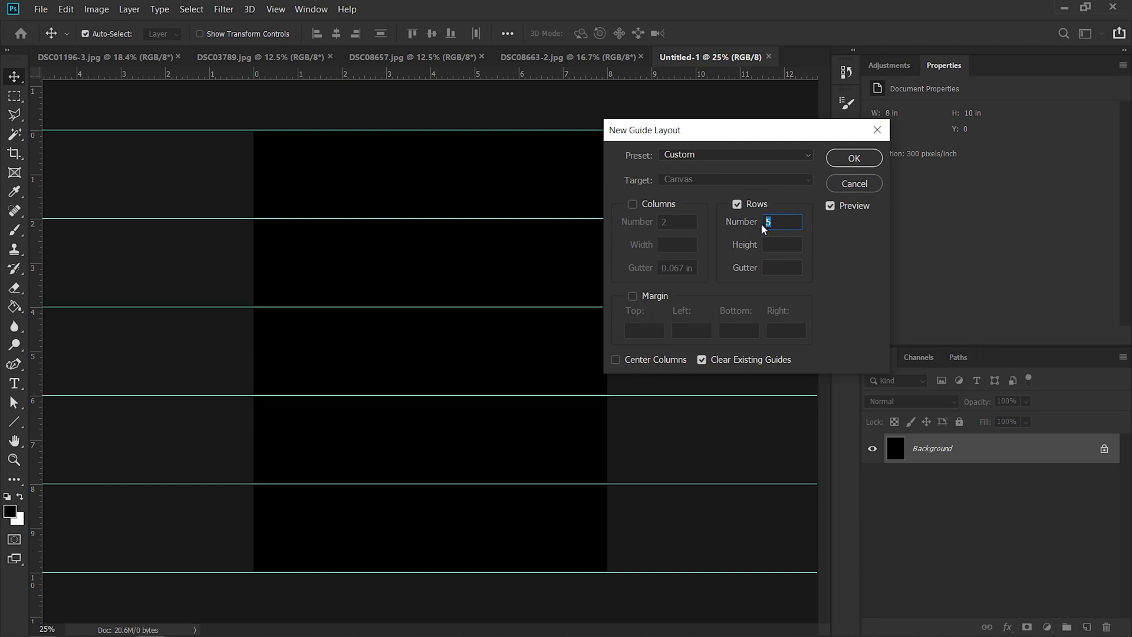
type("3")
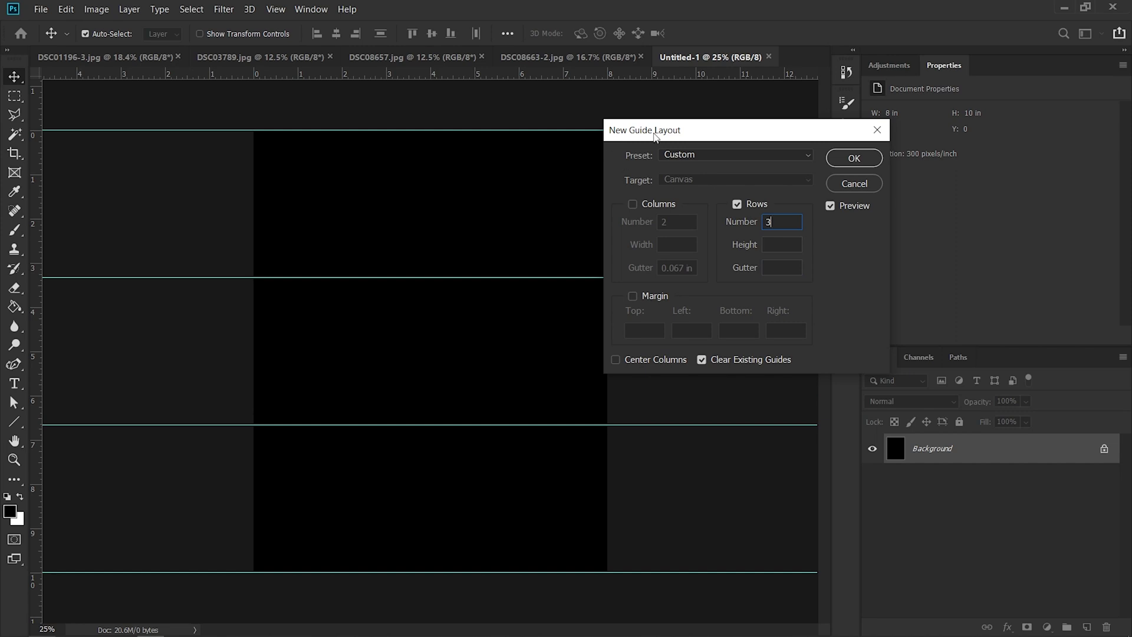
left_click_drag(652, 136, 732, 134)
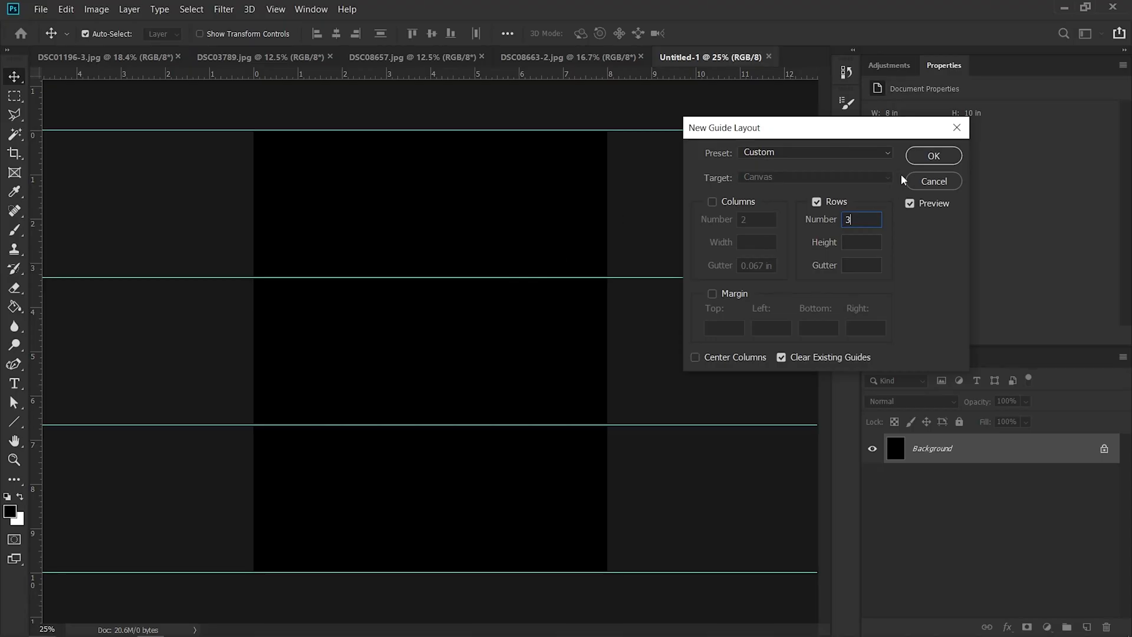
Confirm the New Guide Layout to add three equal horizontal row guides to Untitled-1
left_click(927, 160)
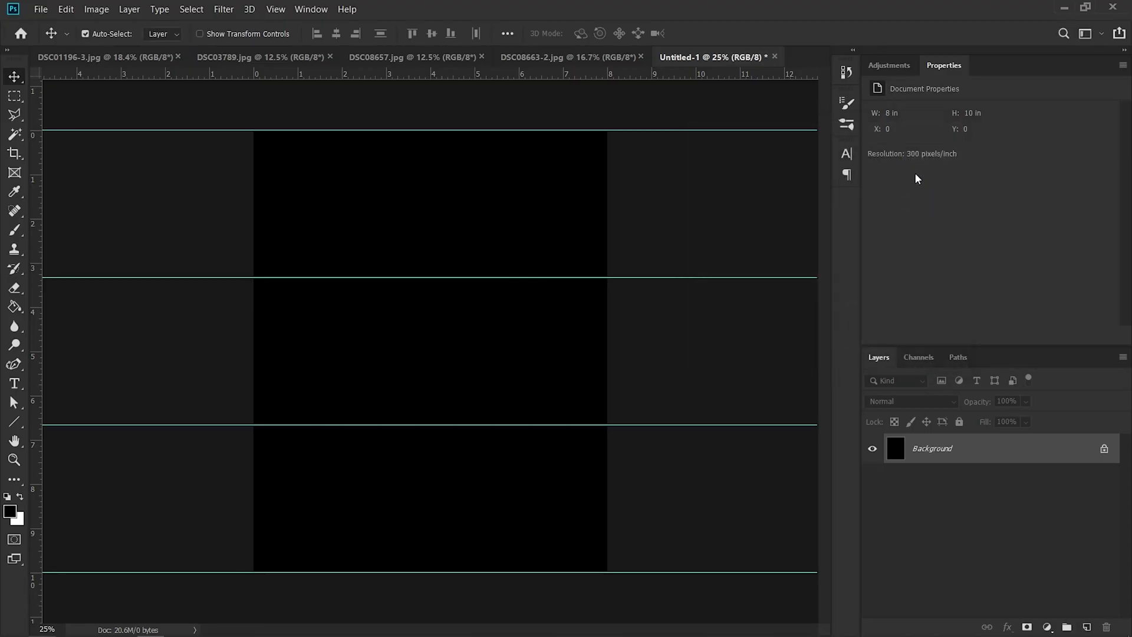
Unlock the dog photo's Background layer and drag it into the collage as a new layer
left_click(98, 59)
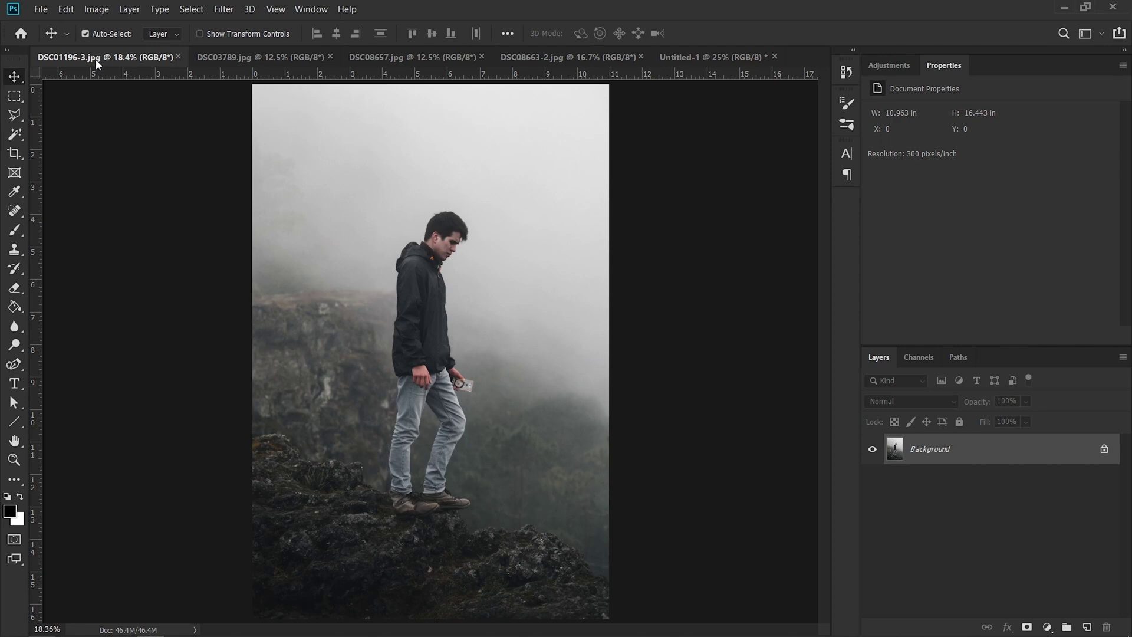
left_click(296, 59)
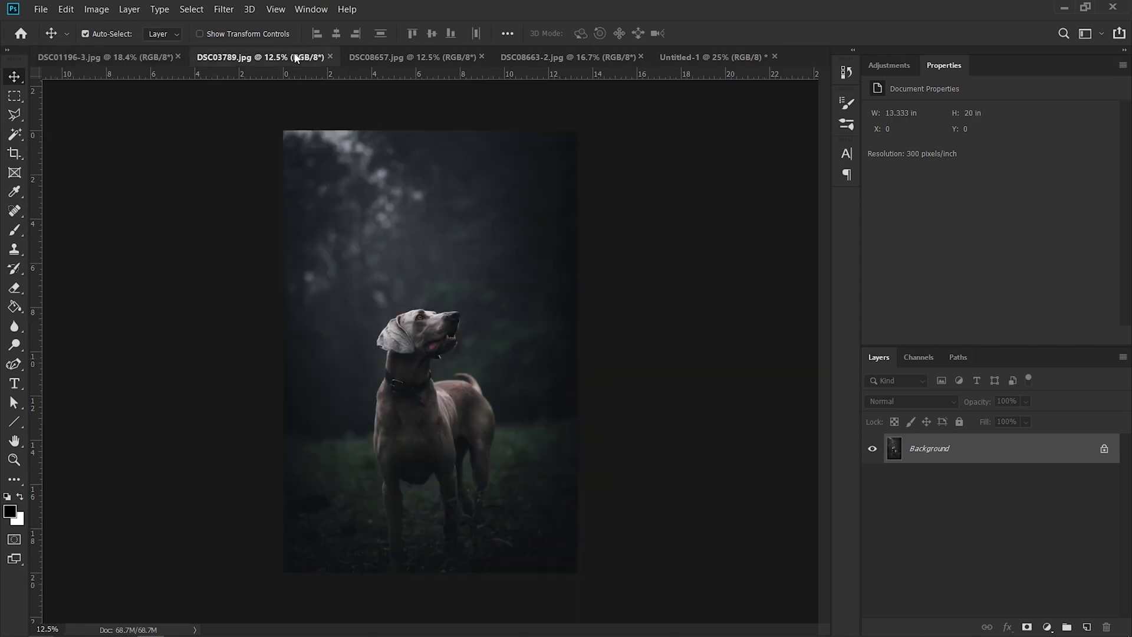
left_click(1104, 449)
left_click_drag(564, 248, 811, 97)
left_click_drag(718, 62, 518, 268)
left_click(636, 314)
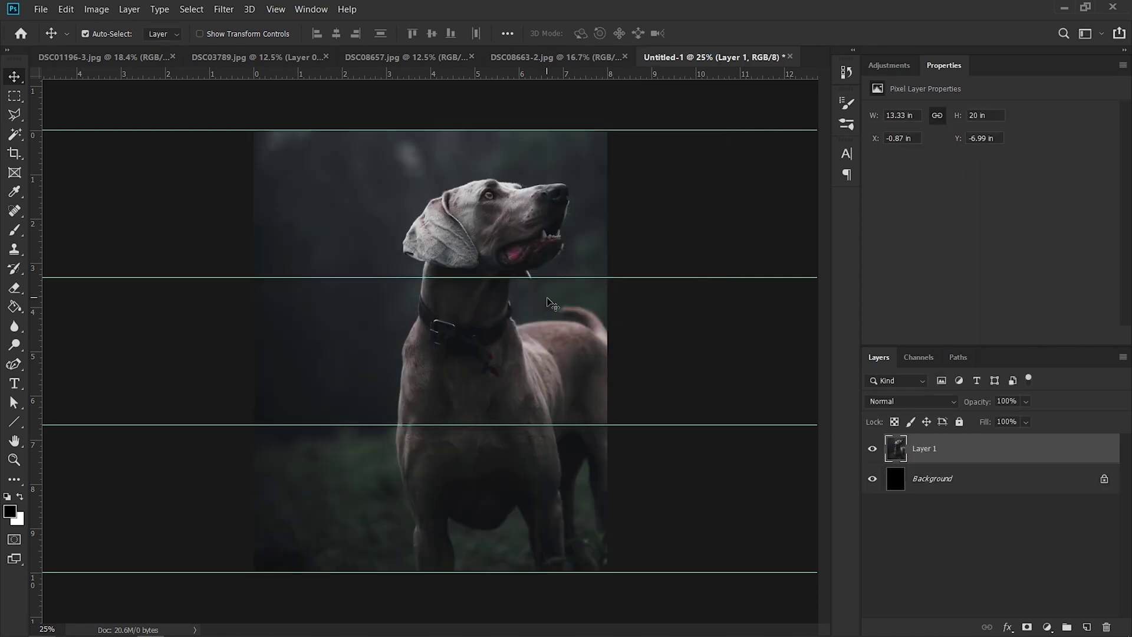
Scale the dog layer to the canvas width and align it to the top edge
key("ctrl+t")
key("ctrl+0")
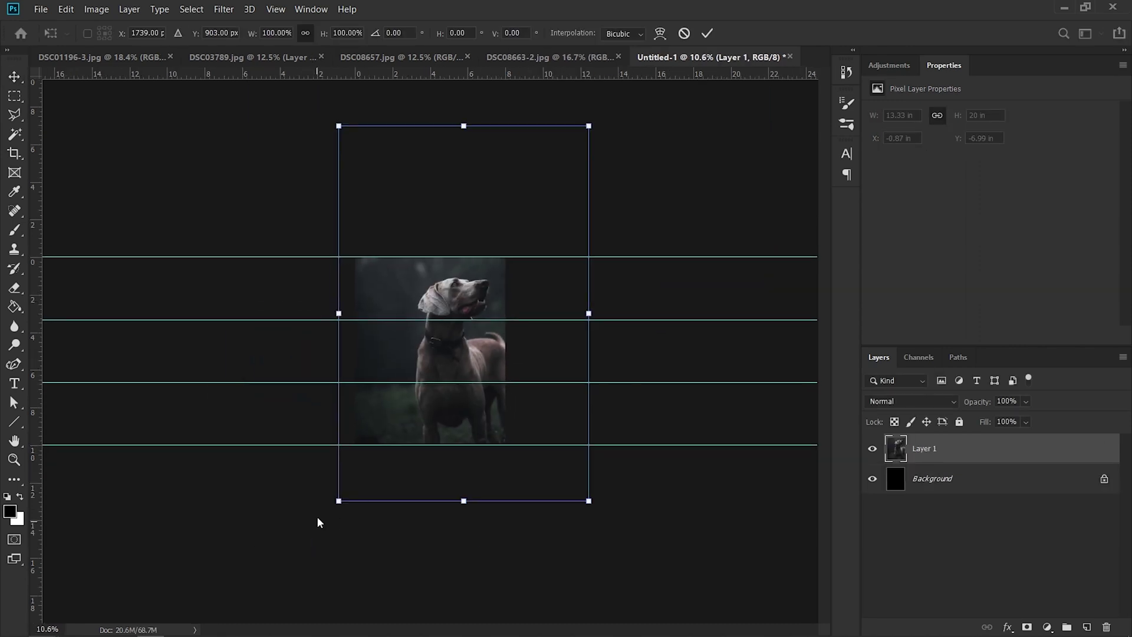
left_click_drag(339, 503, 399, 408)
left_click_drag(532, 190, 478, 217)
left_click_drag(541, 430, 497, 407)
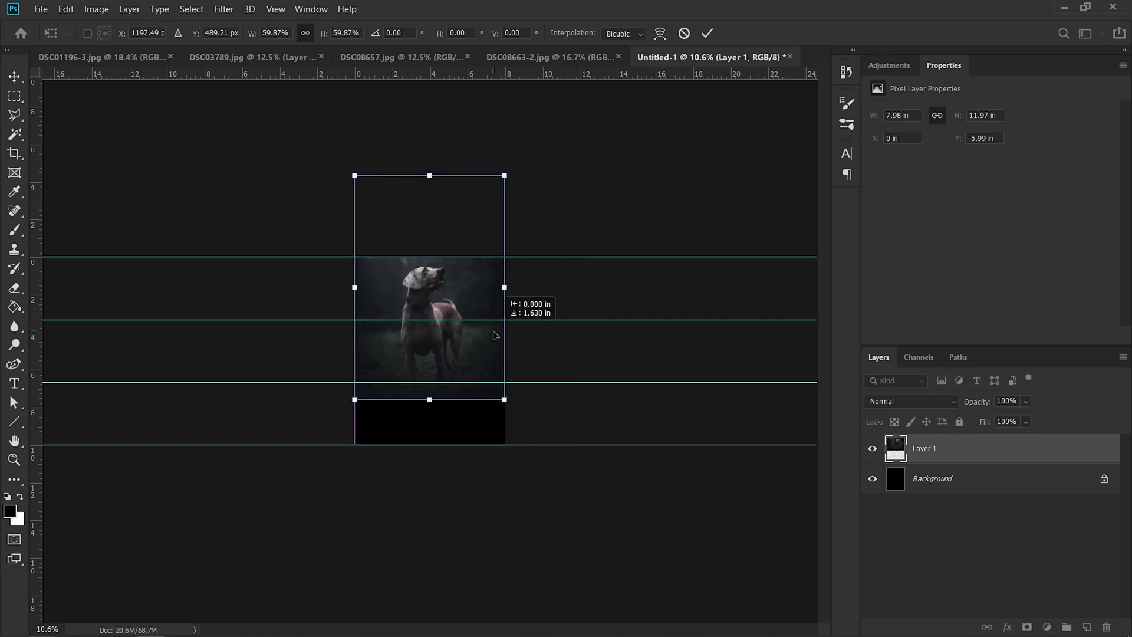
key("Return")
key("ctrl+plus")
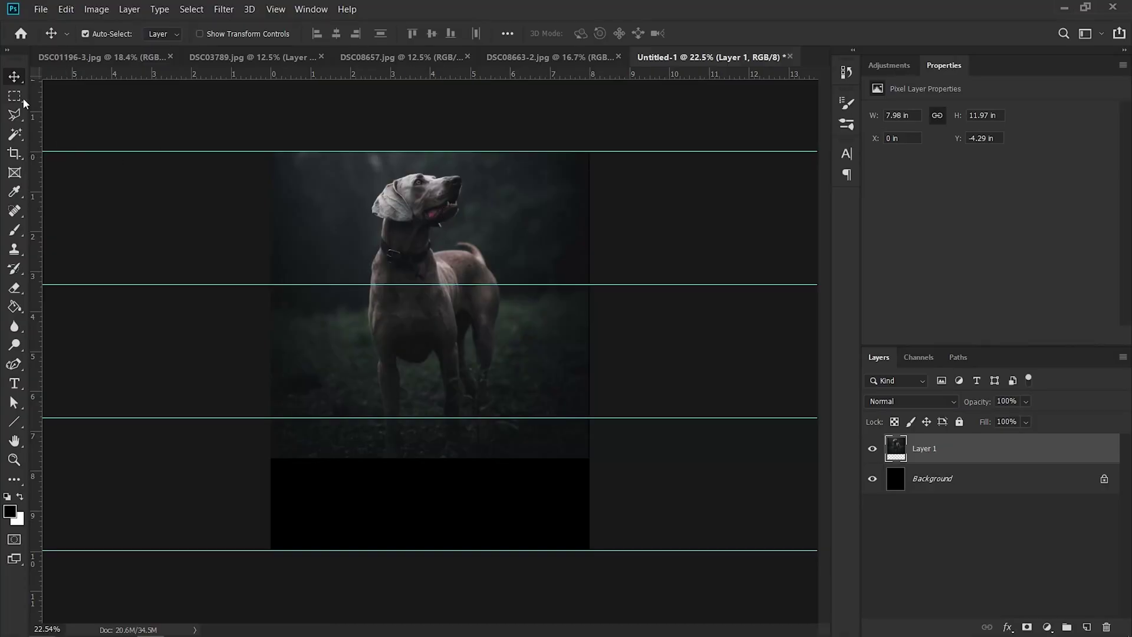
left_click(21, 98)
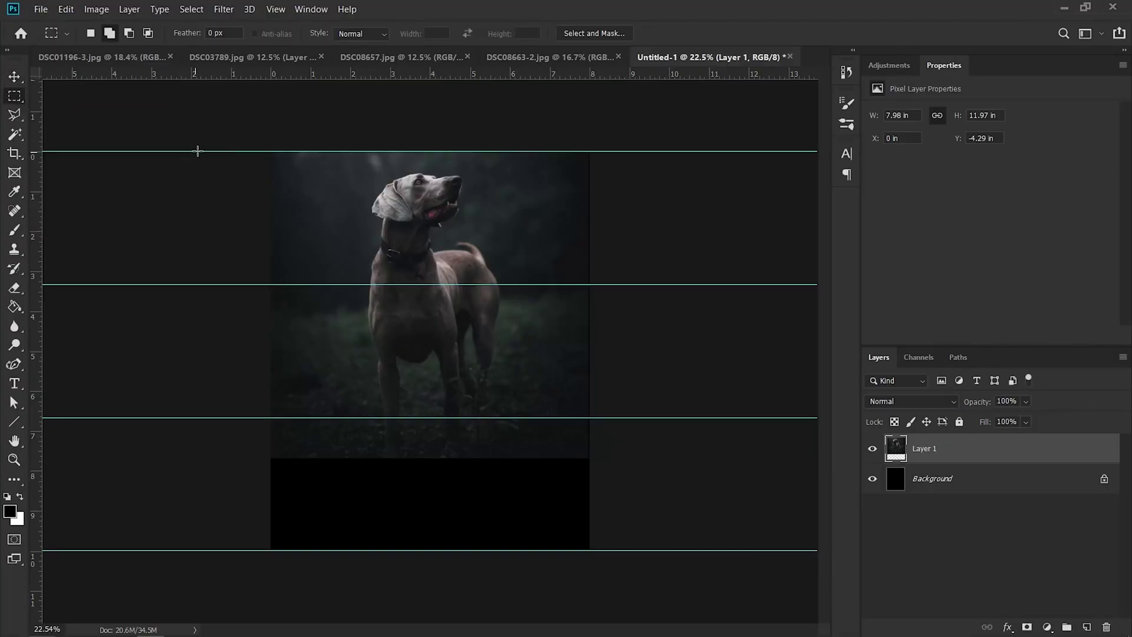
Select the top row, invert the selection, delete the rest of the dog photo, then deselect
left_click_drag(271, 152, 591, 285)
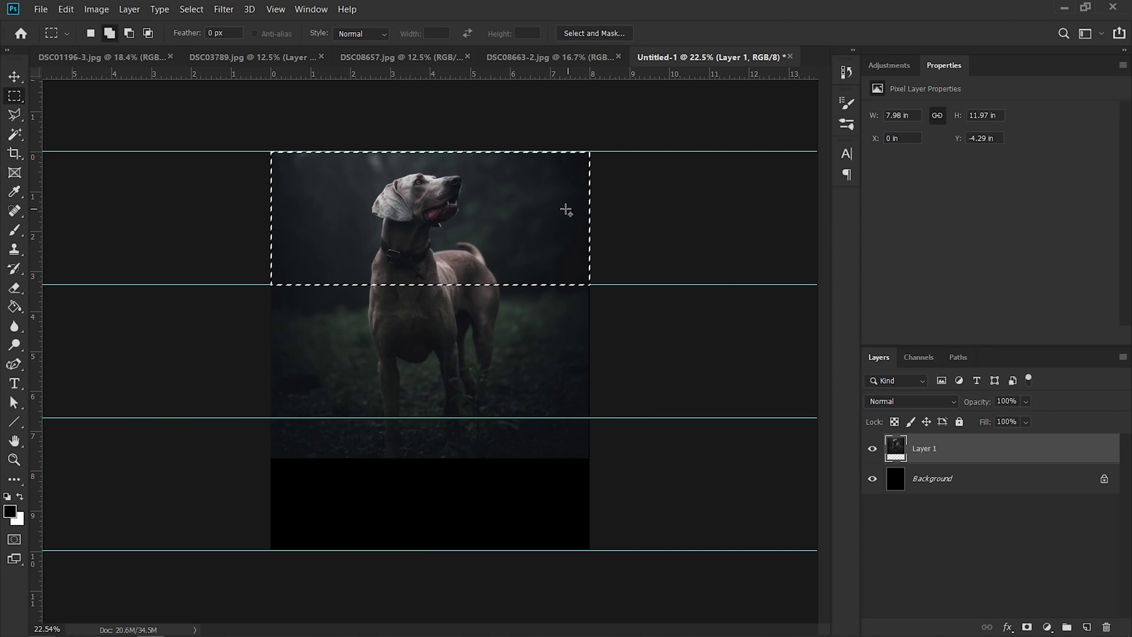
right_click(559, 203)
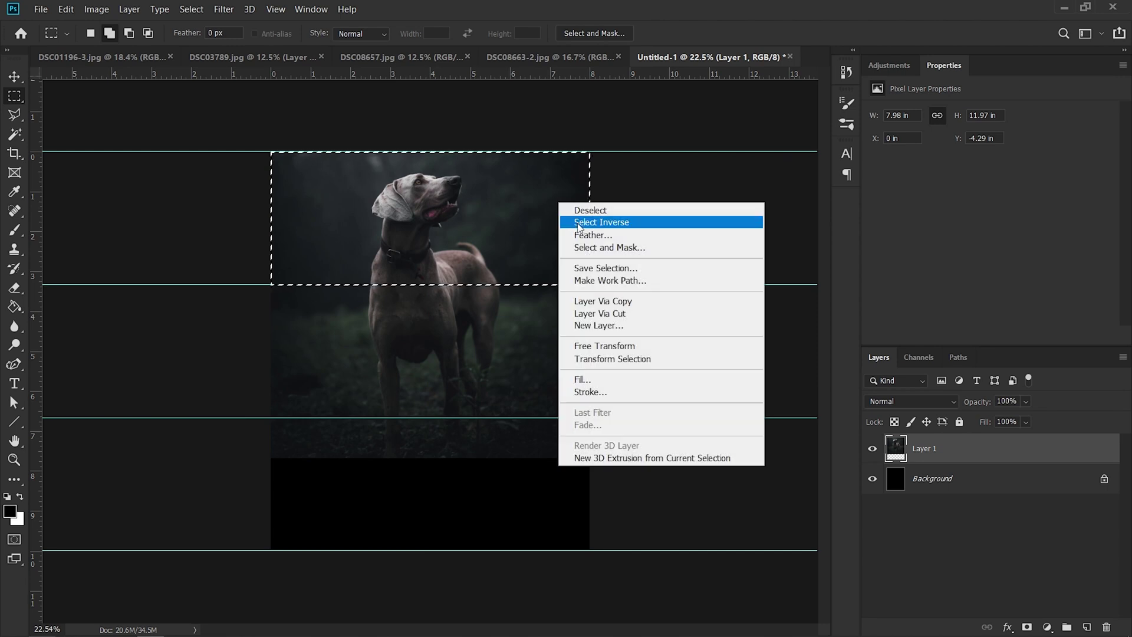
left_click(578, 222)
key("Delete")
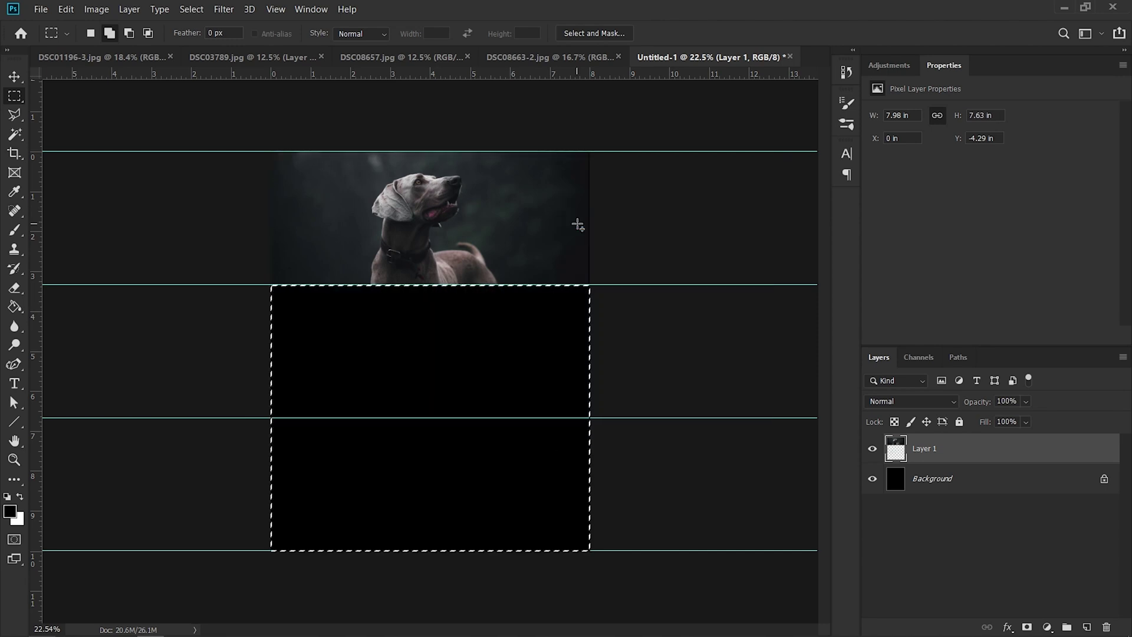
right_click(550, 300)
left_click(559, 313)
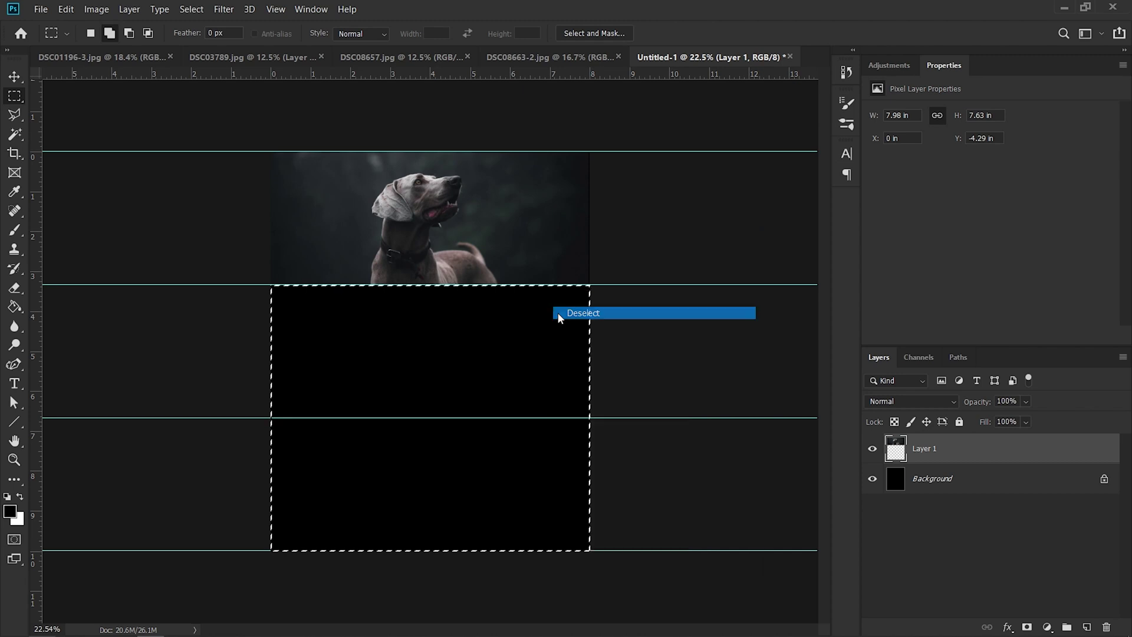
Drag the car-interior photo DSC08663-2 into the collage as a new layer
left_click(572, 59)
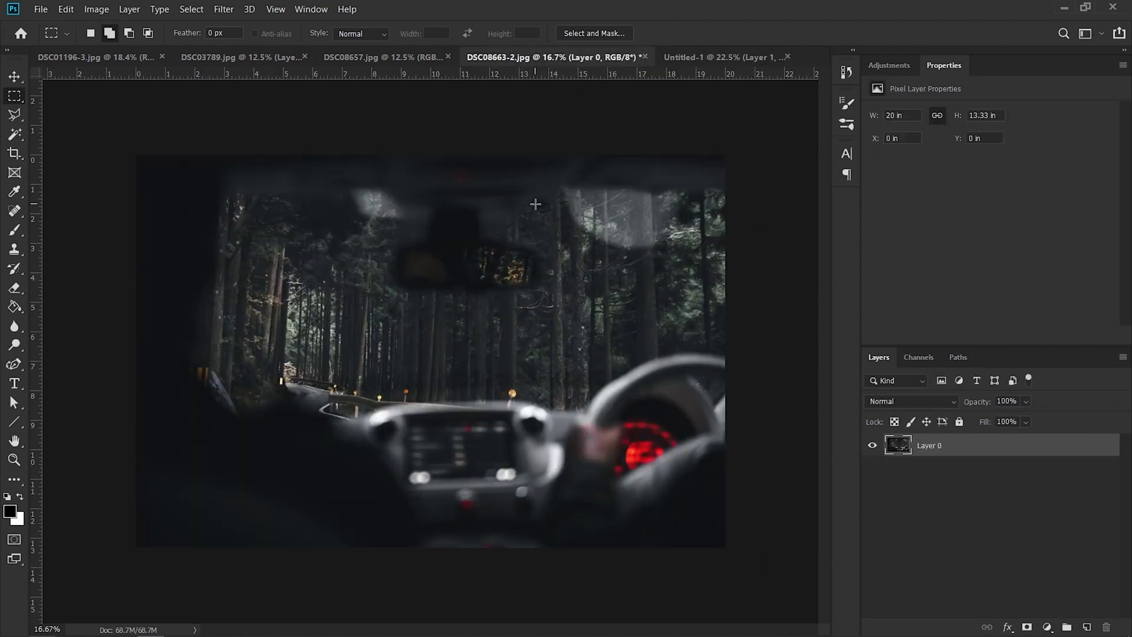
key("v")
left_click_drag(519, 211, 457, 368)
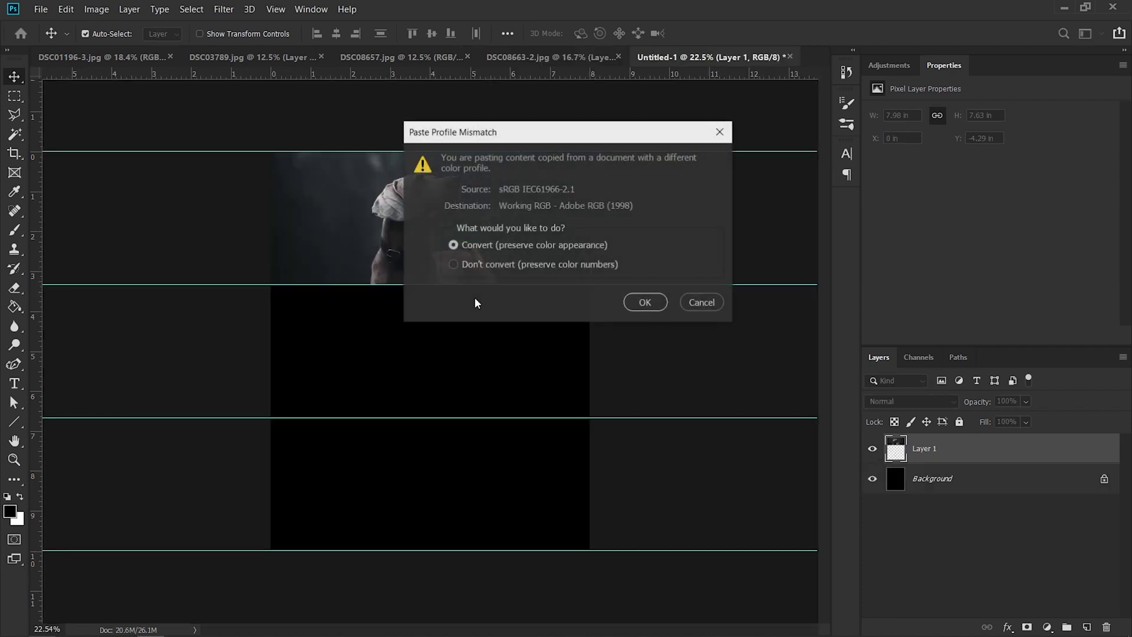
key("Return")
key("ctrl+minus")
Scale the car photo down into the bottom row and tidy the selection afterwards
key("ctrl+t")
left_click_drag(650, 222, 513, 384)
left_click_drag(441, 418, 449, 385)
key("Return")
key("ctrl+0")
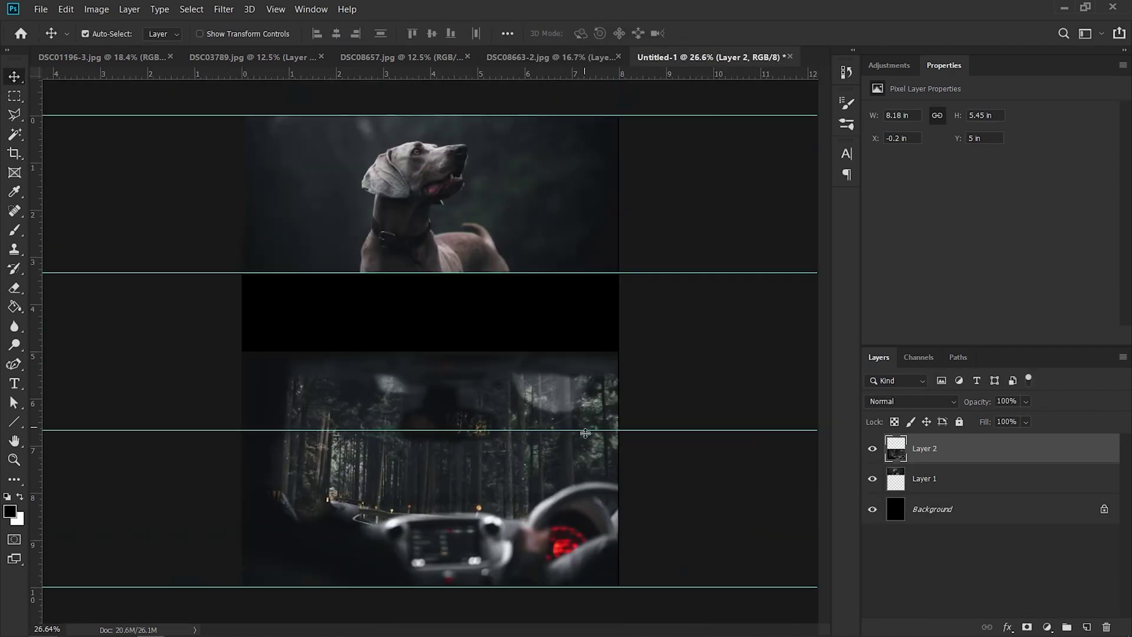
key("m")
left_click_drag(224, 430, 619, 116)
right_click(584, 259)
left_click(584, 259)
Drag the house photo DSC08657 into the collage and scale it to fit the middle row
left_click(401, 56)
mouse_move(431, 348)
left_mouse_down()
mouse_move(708, 57)
mouse_move(431, 353)
left_mouse_up()
key("ctrl+minus")
key("ctrl+t")
left_click_drag(668, 560, 614, 550)
mouse_move(232, 551)
left_mouse_down()
mouse_move(283, 539)
mouse_move(250, 541)
left_mouse_up()
key("Return")
key("m")
left_click_drag(313, 303, 558, 396)
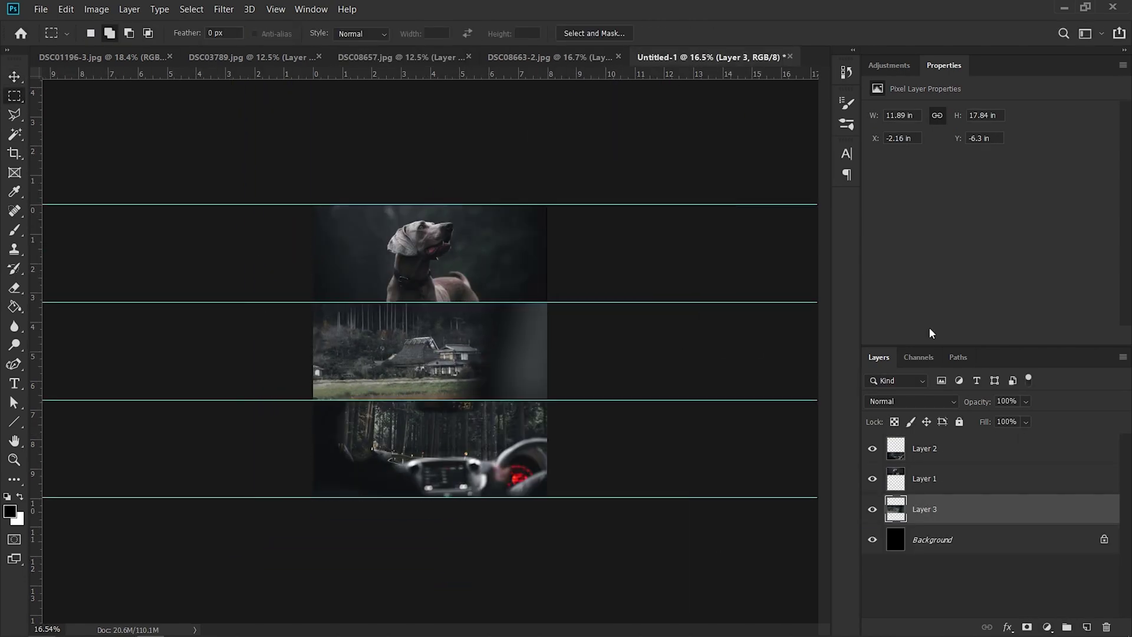
left_click(275, 9)
Hide the guides and zoom in to view the dog, house and car rows
mouse_move(347, 264)
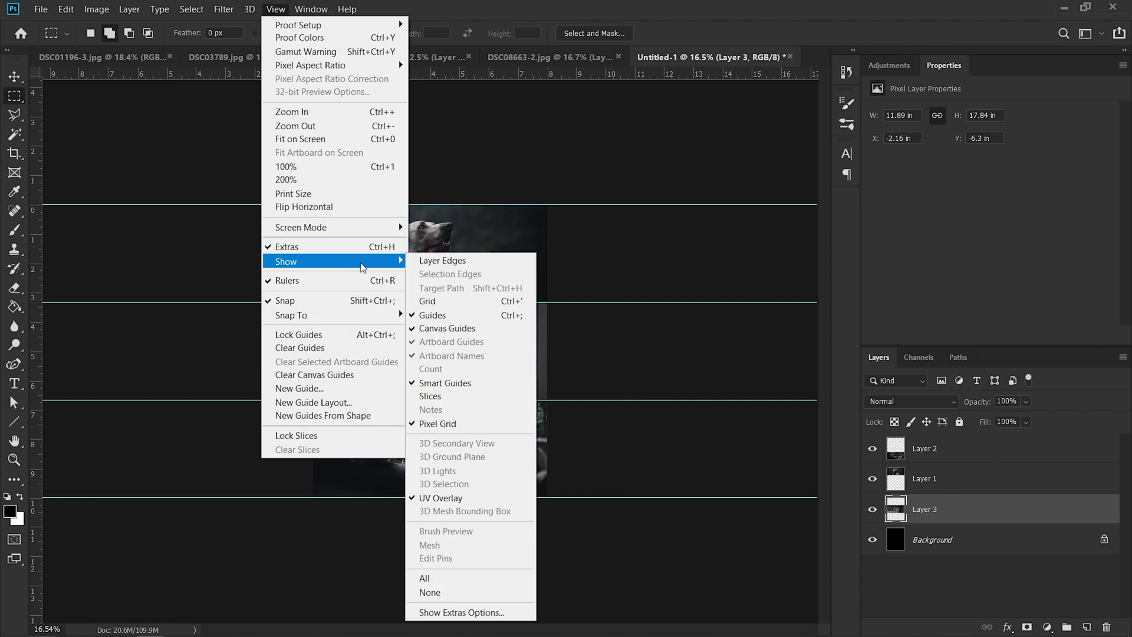
left_click(432, 315)
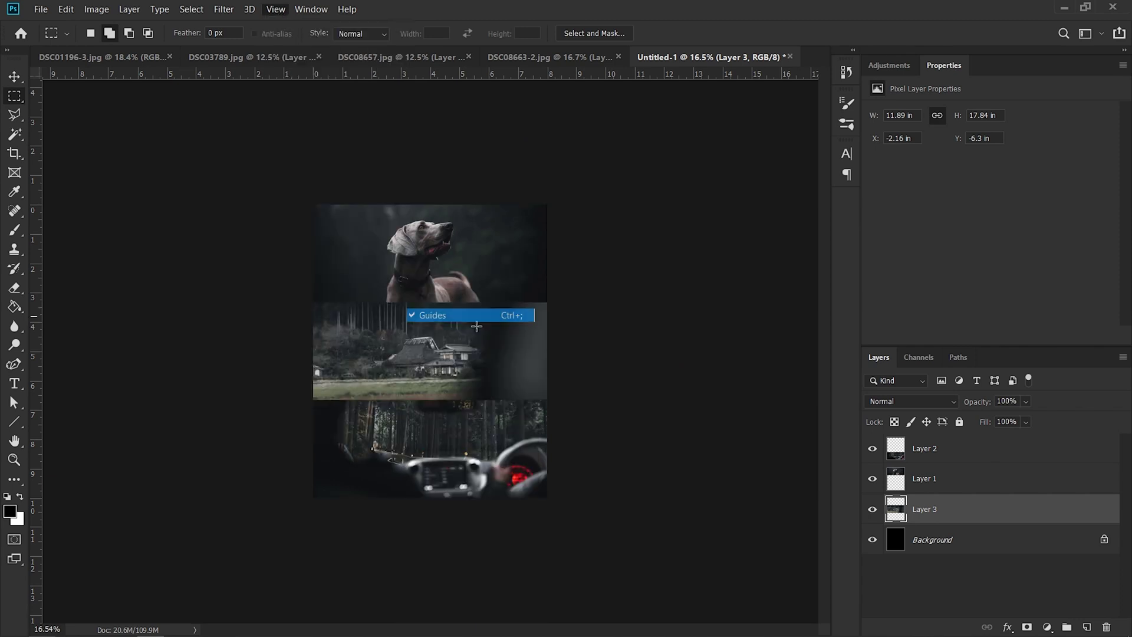
key("ctrl+plus")
key("ctrl+0")
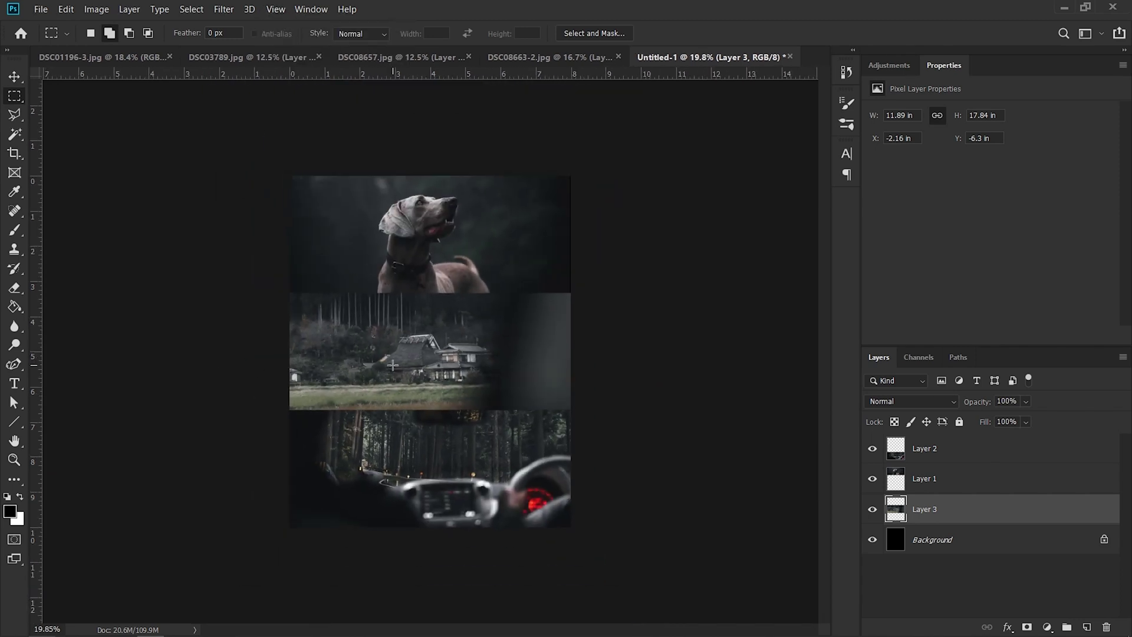
scroll(415, 362, "up", 3)
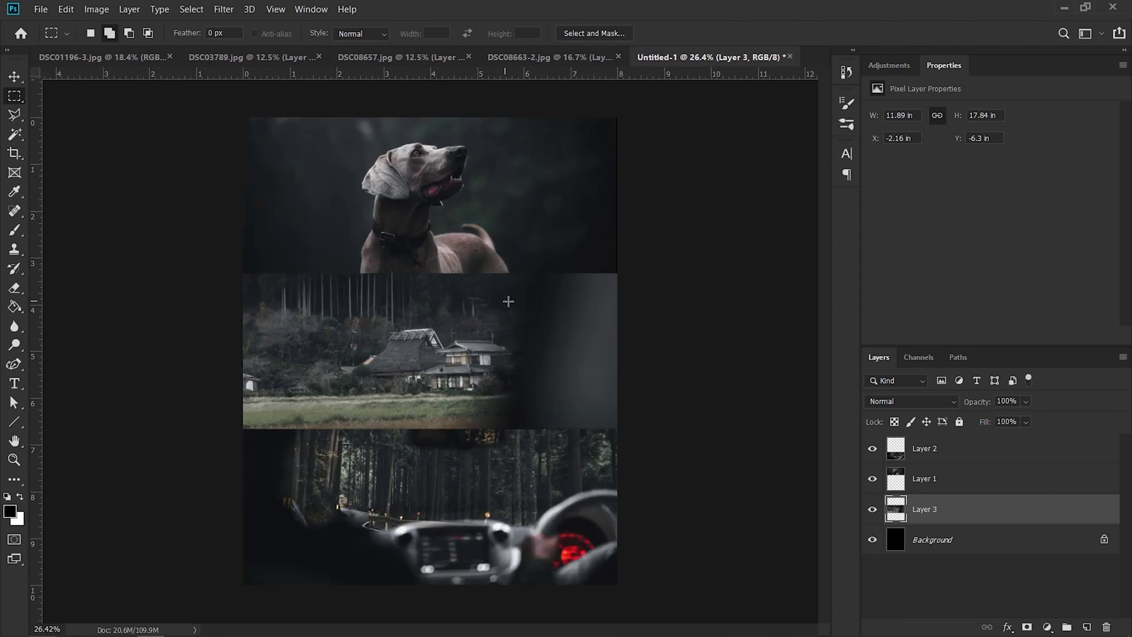
scroll(534, 297, "up", 5)
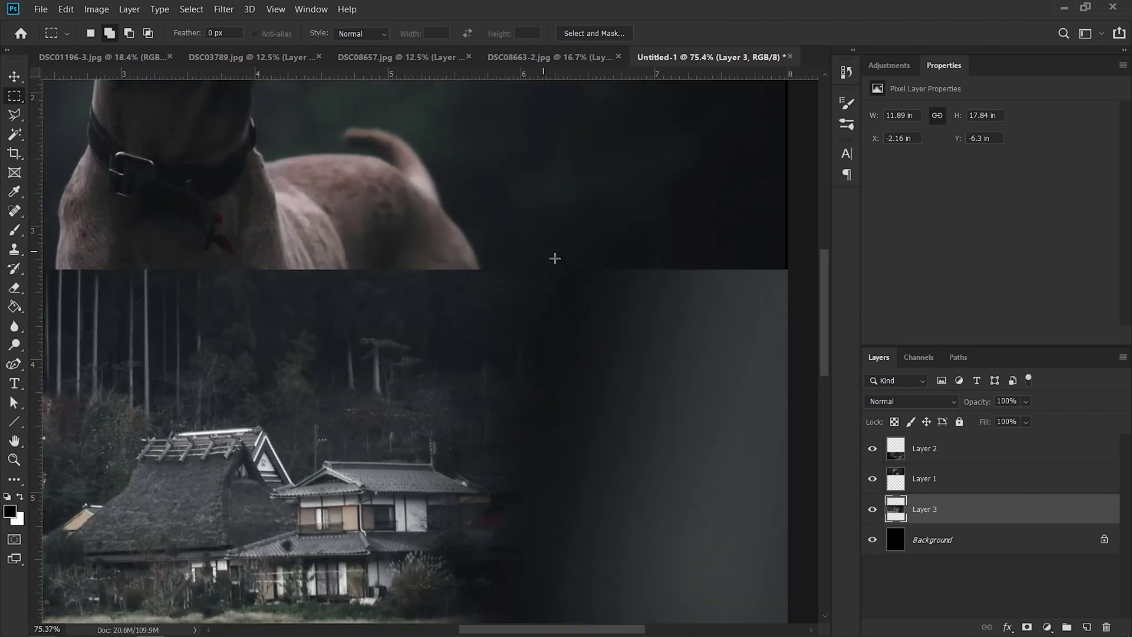
scroll(594, 290, "down", 5)
scroll(572, 285, "down", 2)
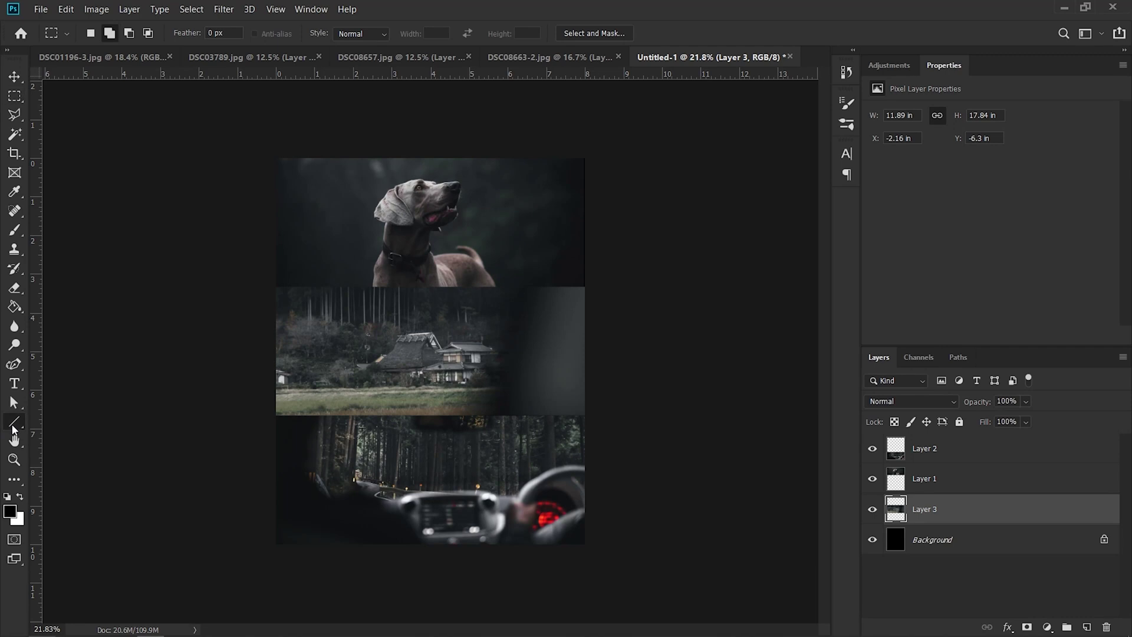
With the Line tool set to black fill and no stroke, draw a line across the dog–house seam
left_click(13, 423)
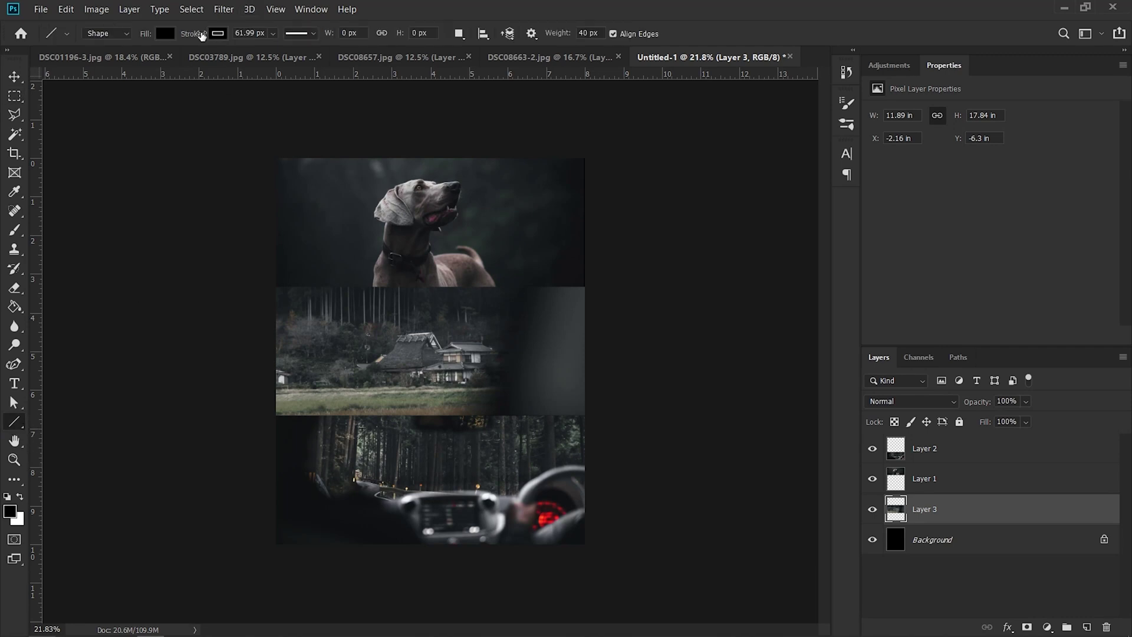
left_click(165, 33)
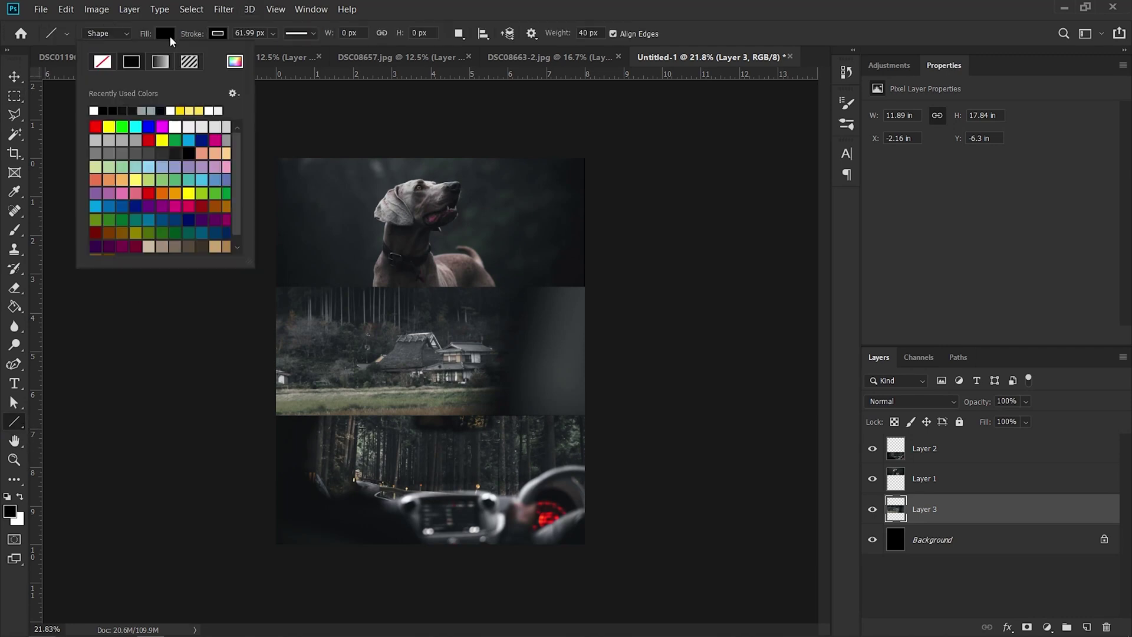
left_click(218, 34)
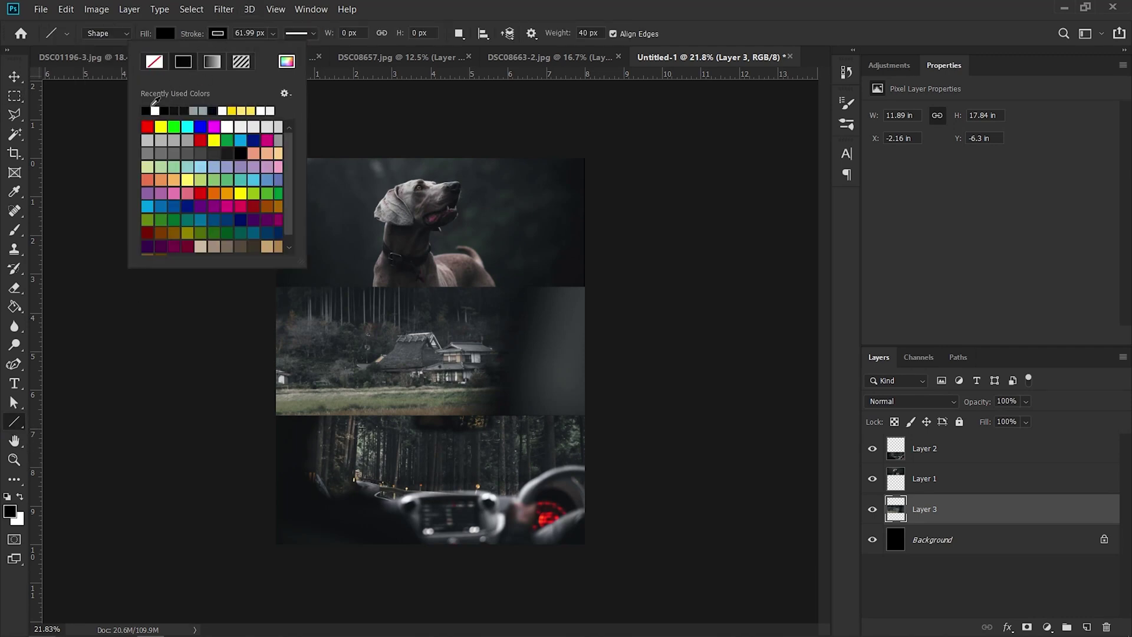
key("Escape")
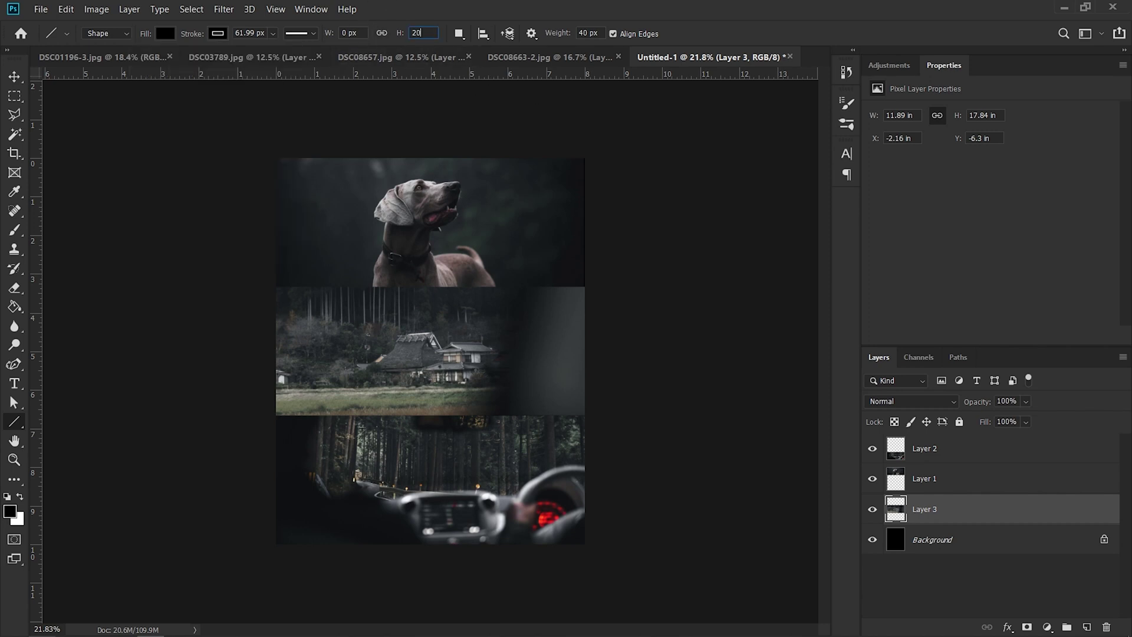
scroll(349, 377, "up", 3)
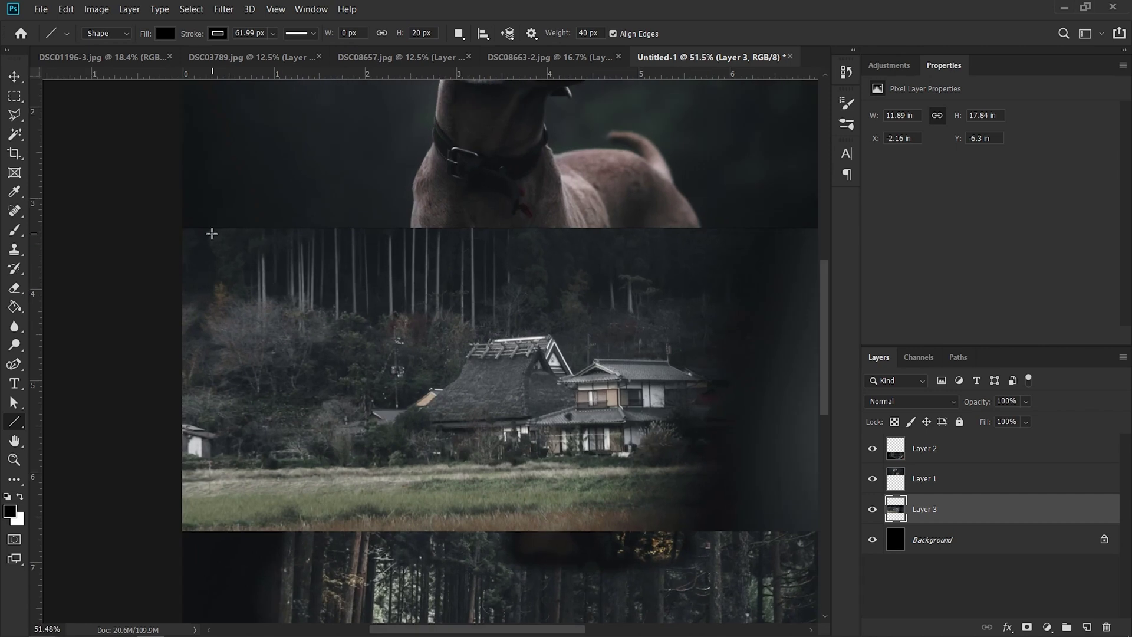
left_click_drag(184, 227, 635, 228)
left_click_drag(731, 237, 522, 230)
Move the Shape 1 layer to the top of the Layers panel
left_click_drag(1003, 501, 1006, 439)
left_click_drag(1006, 439, 1006, 438)
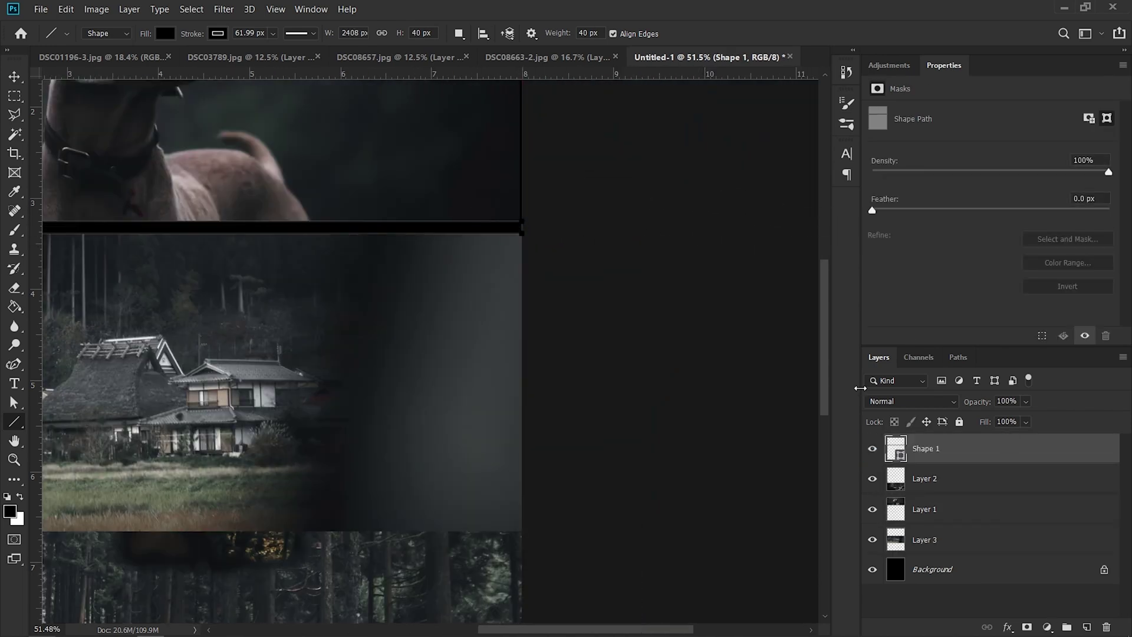
scroll(302, 330, "down", 5)
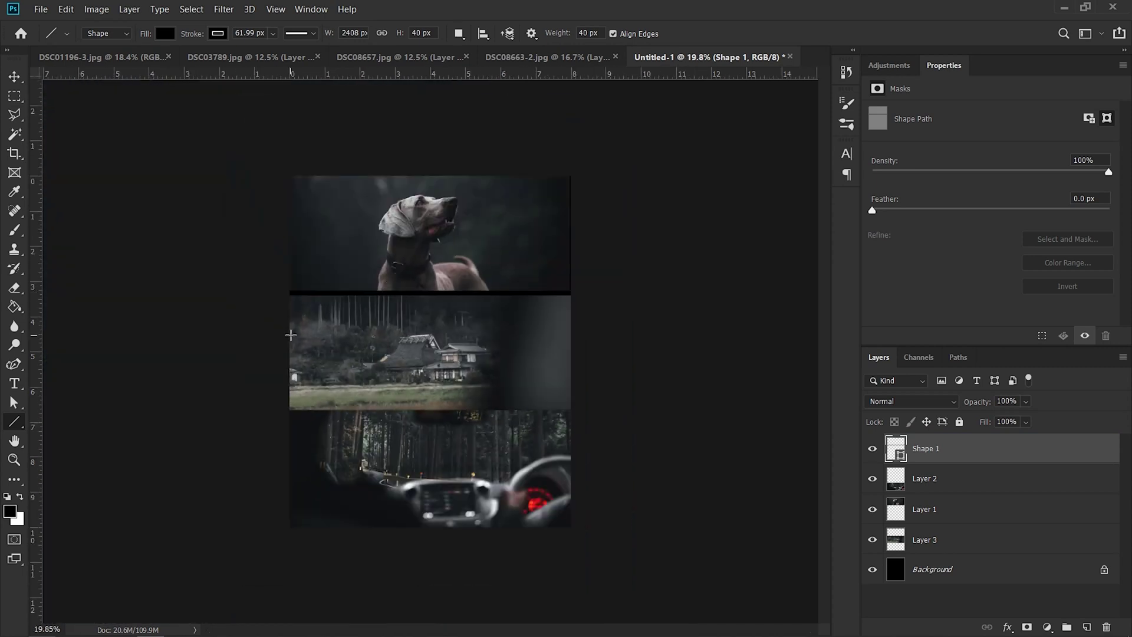
scroll(290, 335, "up", 4)
Alt-drag Shape 1 down to duplicate the divider onto the house–car seam, keeping it black
key("v")
left_click_drag(502, 246, 507, 497)
scroll(642, 283, "down", 3)
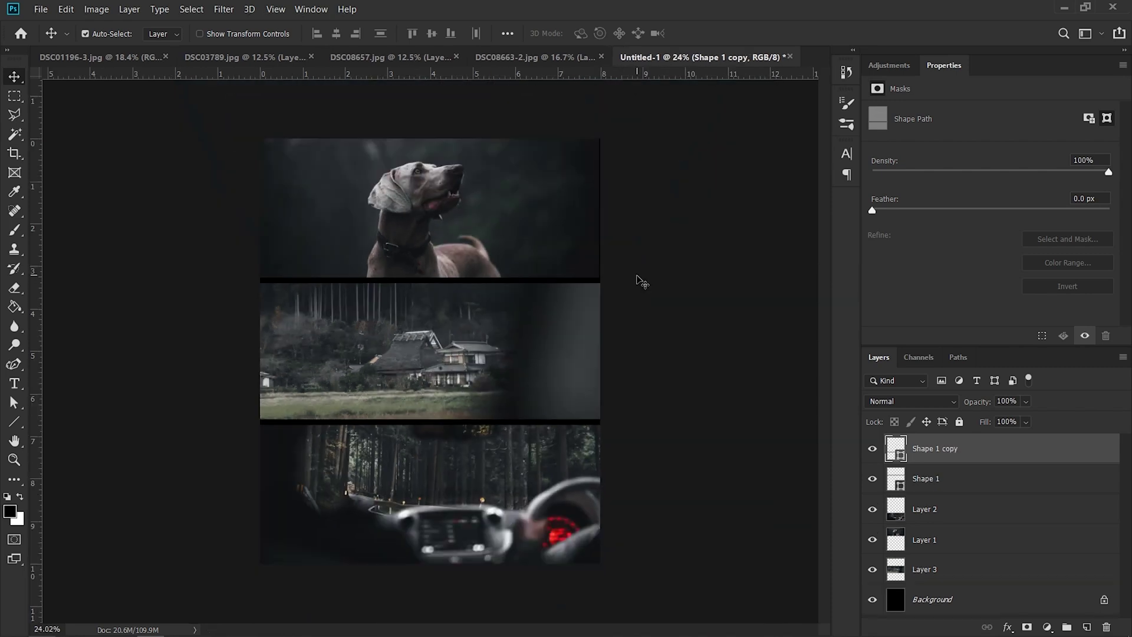
scroll(254, 324, "up", 1)
scroll(321, 311, "down", 1)
double_click(897, 448)
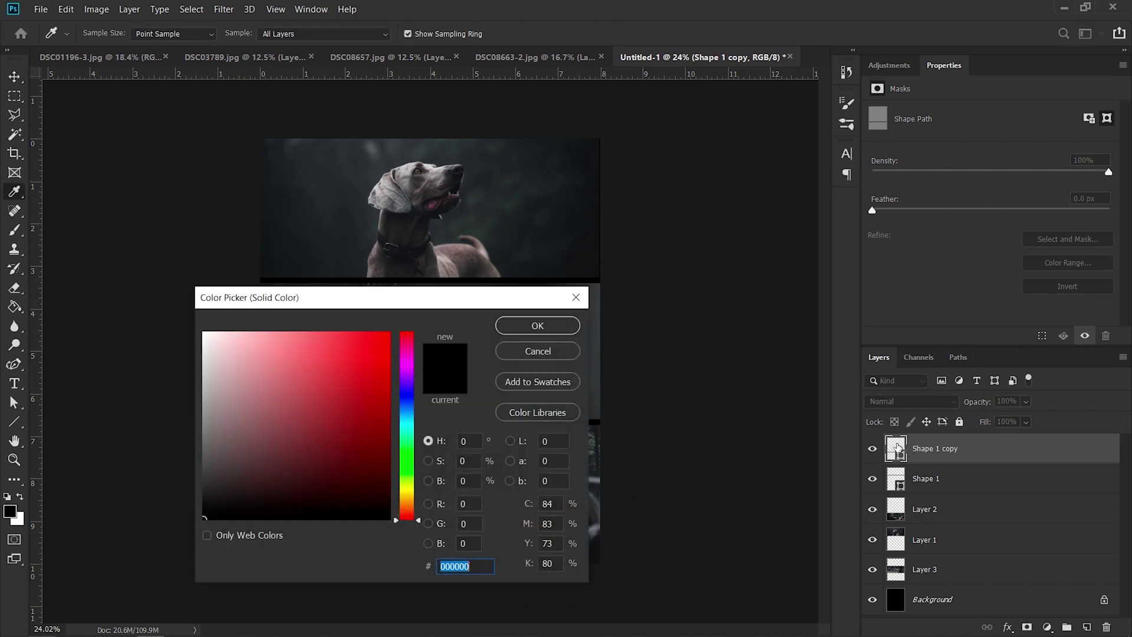
key("Return")
Set the height of both dividers, Shape 1 copy and Shape 1, to 20 px
left_click(14, 422)
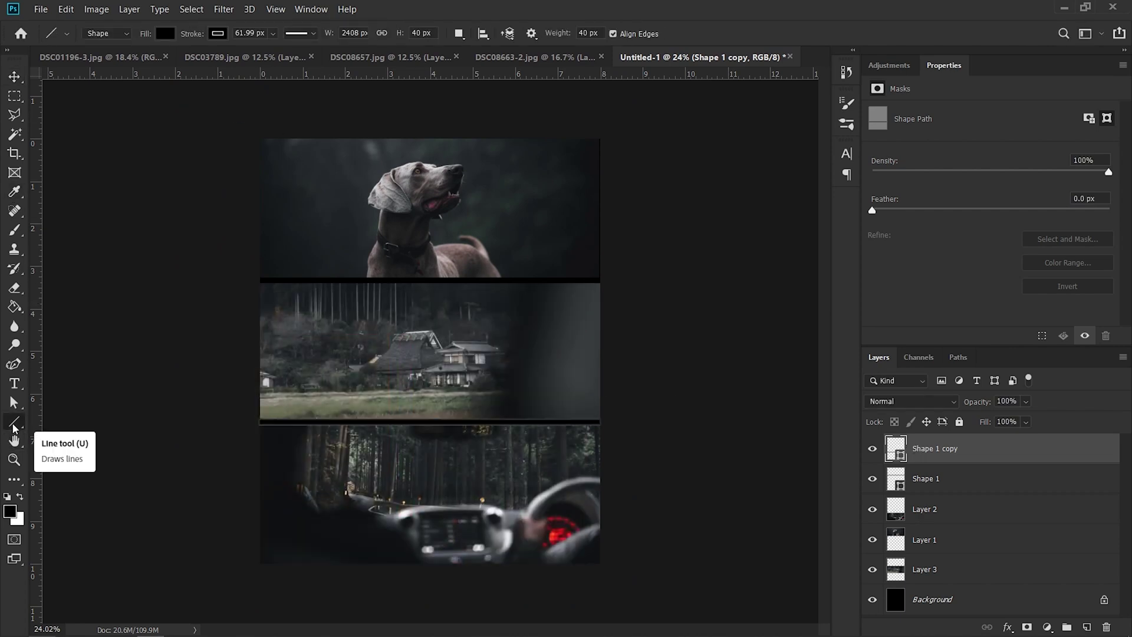
left_click(421, 33)
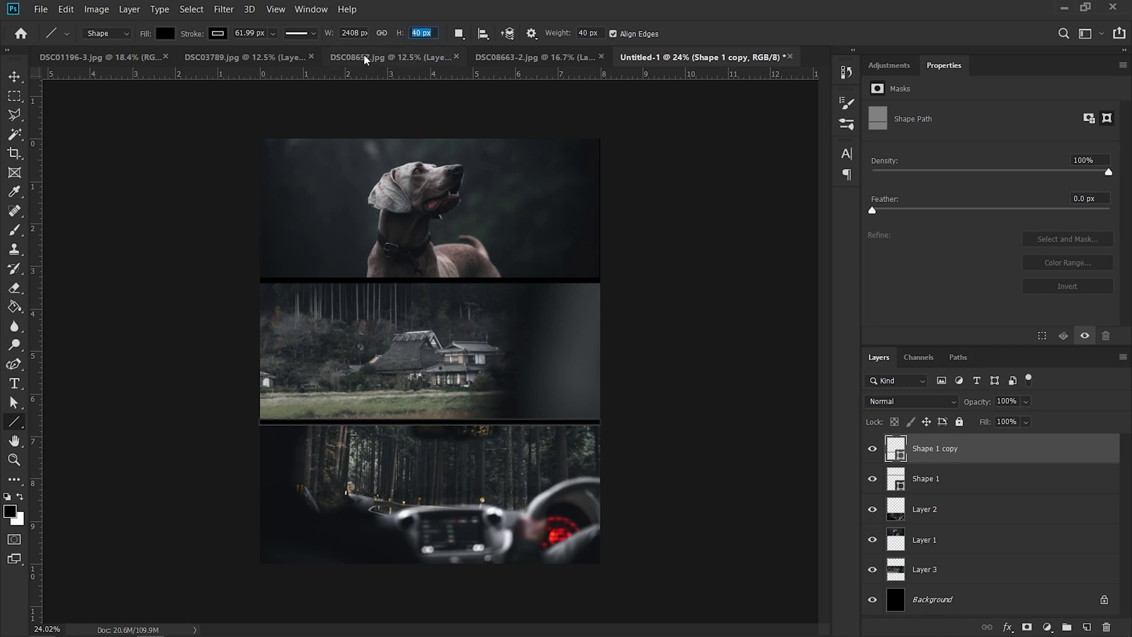
type("20")
key("Return")
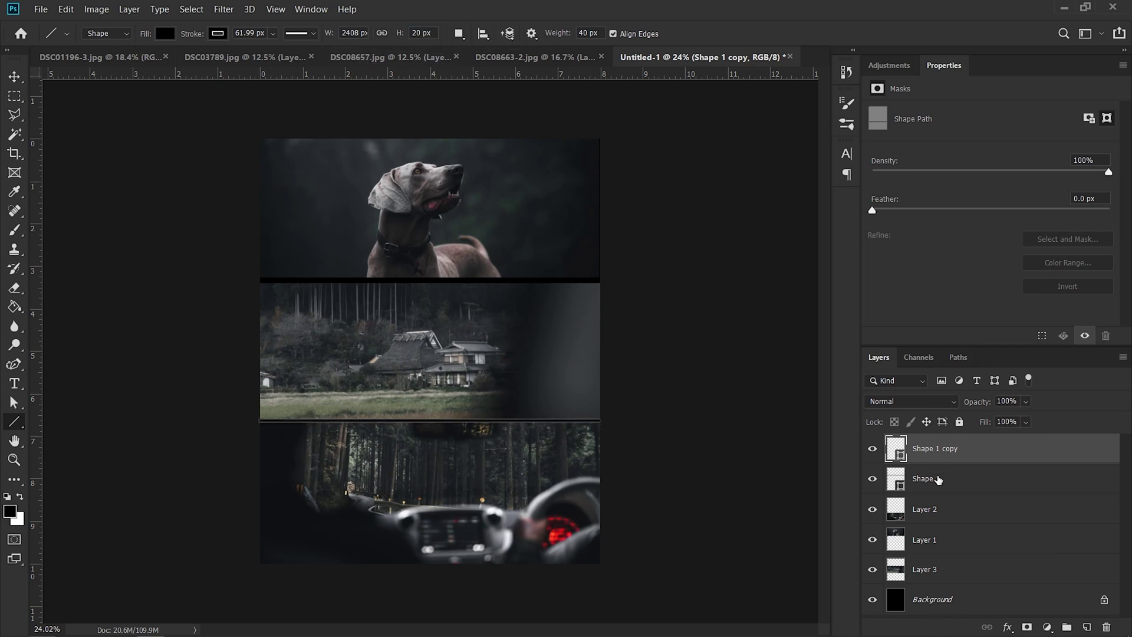
left_click(926, 479)
left_click(434, 33)
type("20")
key("Return")
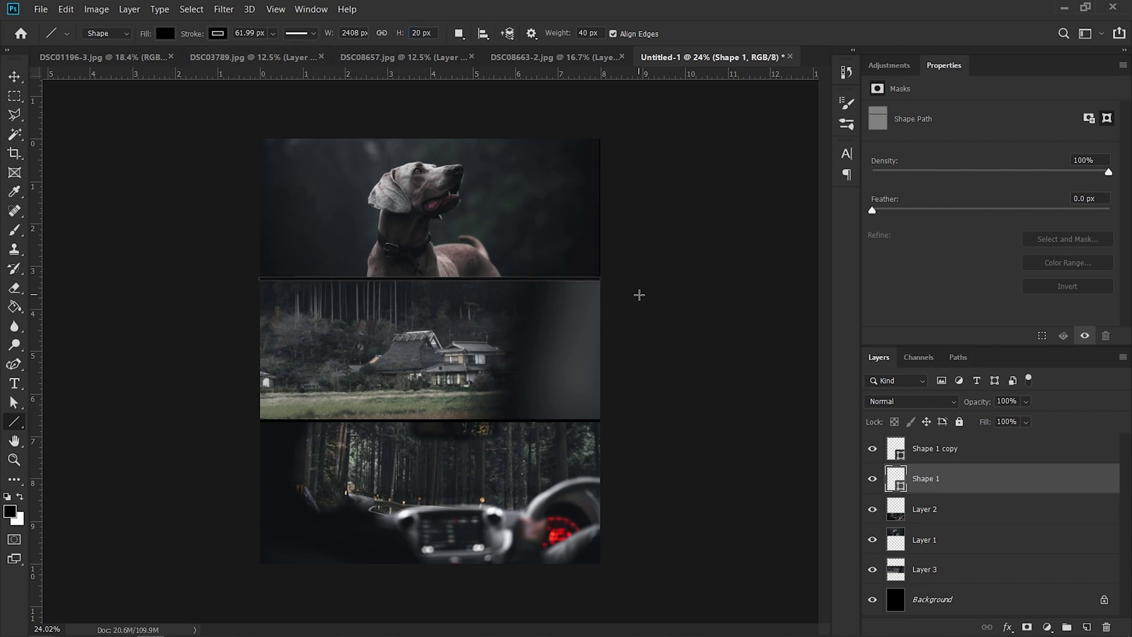
key("v")
scroll(354, 270, "up", 5)
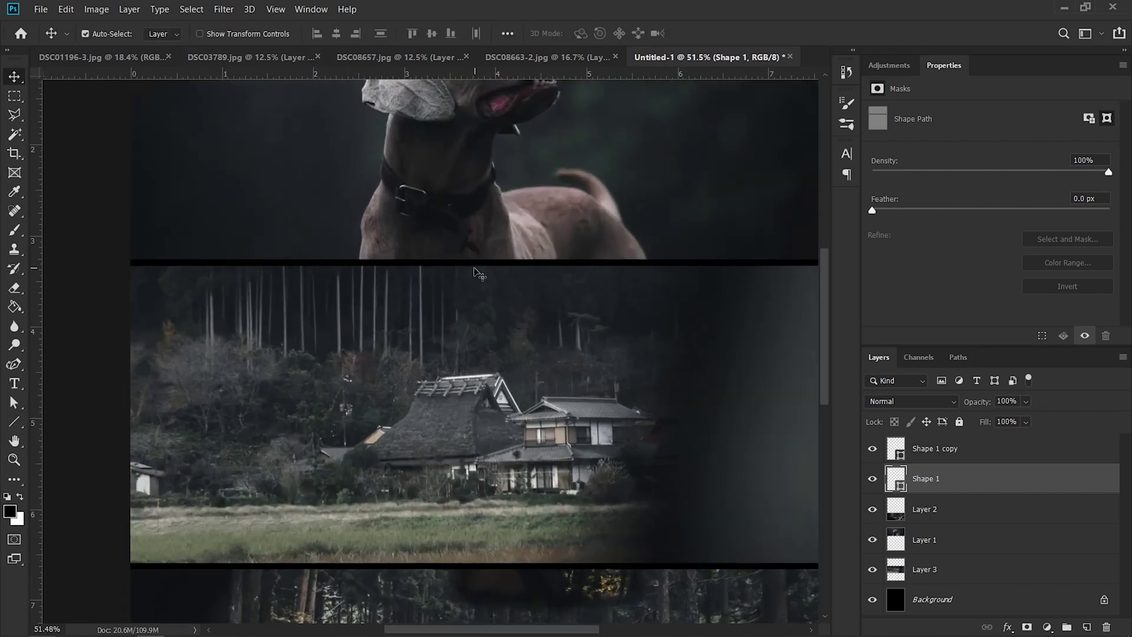